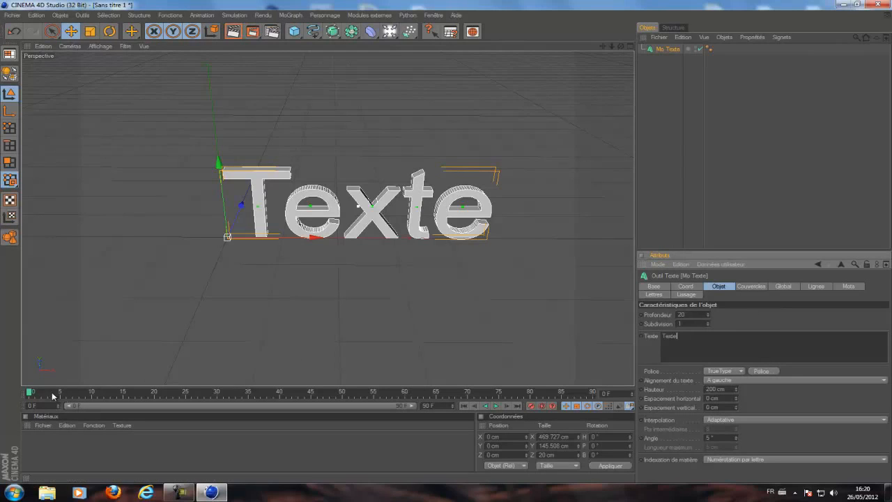
pyautogui.click(677, 60)
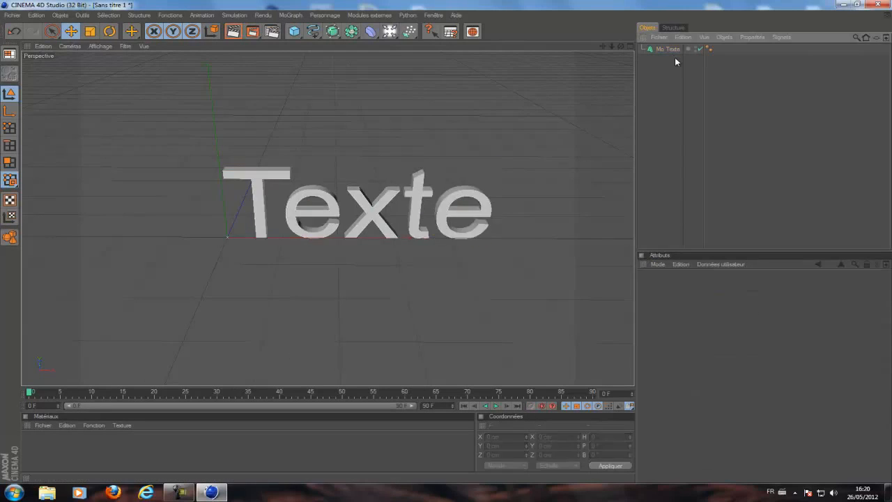
pyautogui.click(670, 50)
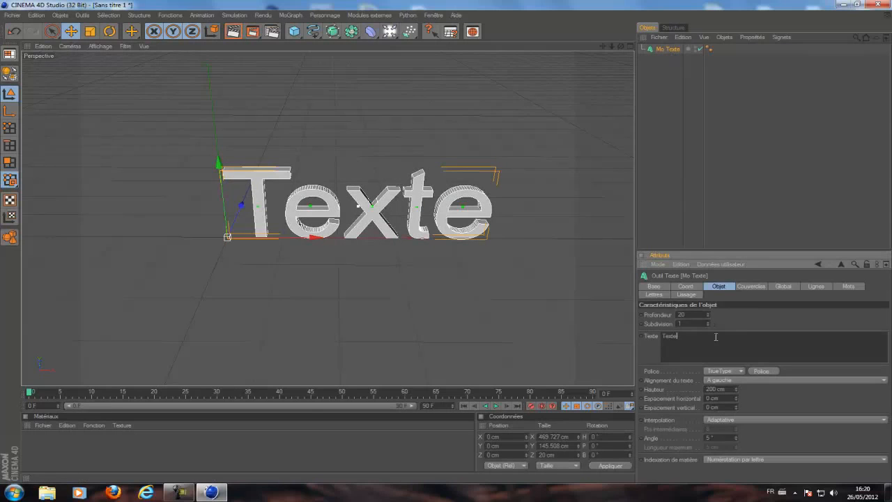
pyautogui.click(291, 15)
pyautogui.click(292, 18)
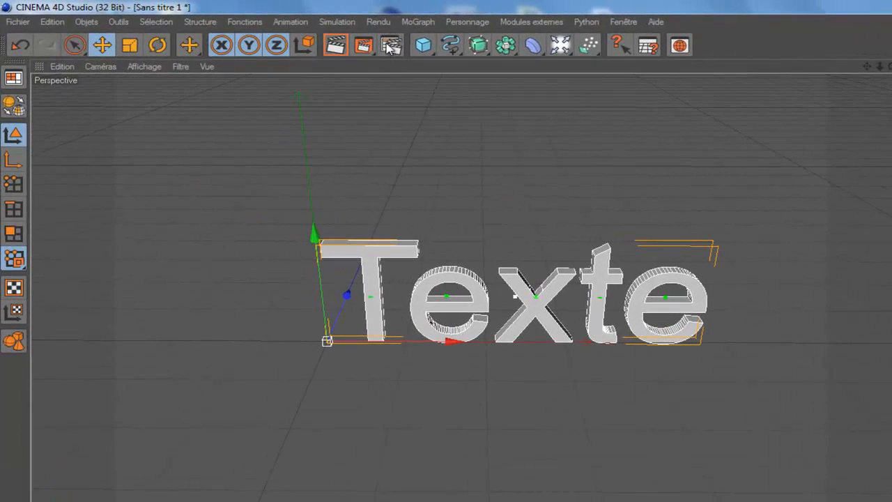
# - In the render settings, apply the HDV/HDTV 720 29.97 output preset and set the rendered frames to Toutes les images
pyautogui.click(389, 47)
pyautogui.moveTo(201, 10); pyautogui.dragTo(321, 140)
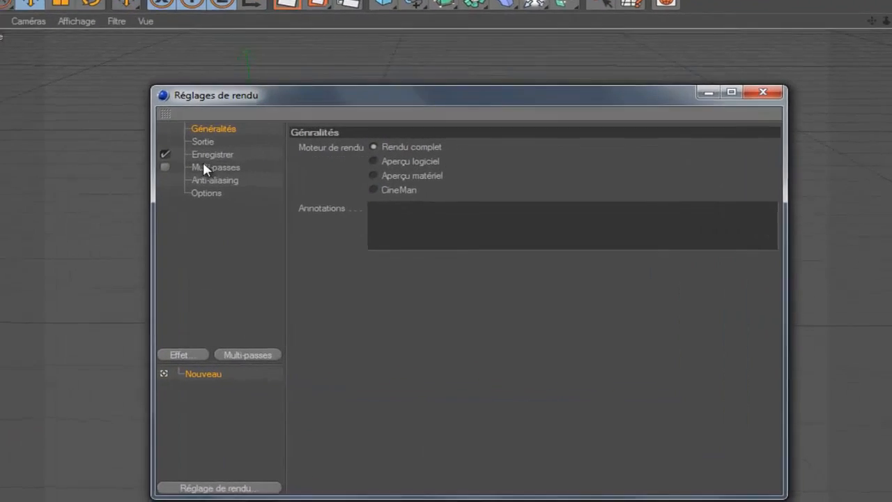
pyautogui.click(209, 143)
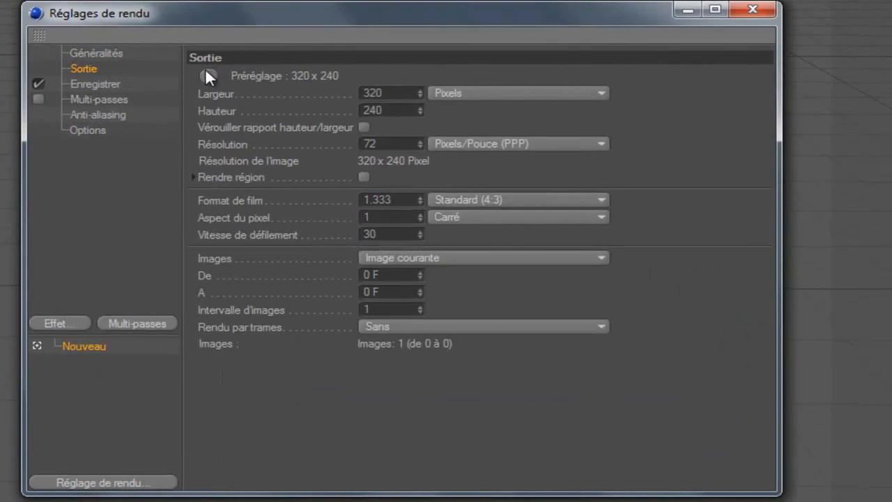
pyautogui.click(208, 75)
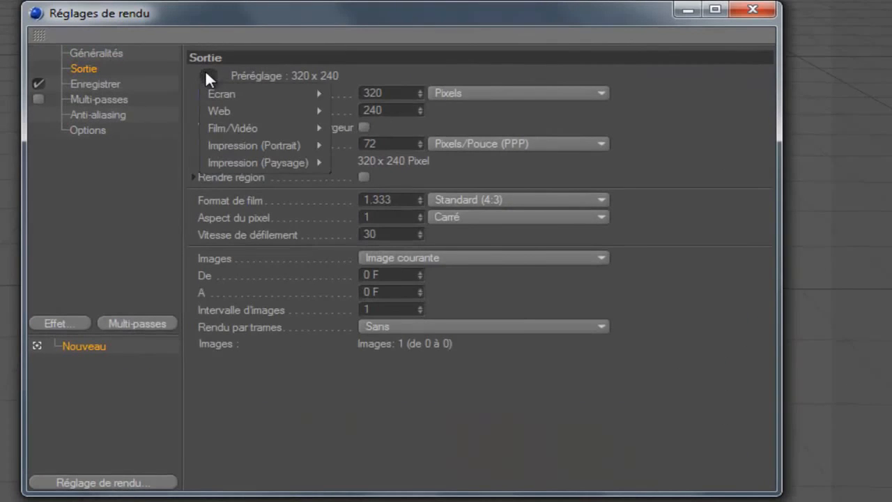
pyautogui.moveTo(278, 126)
pyautogui.click(448, 317)
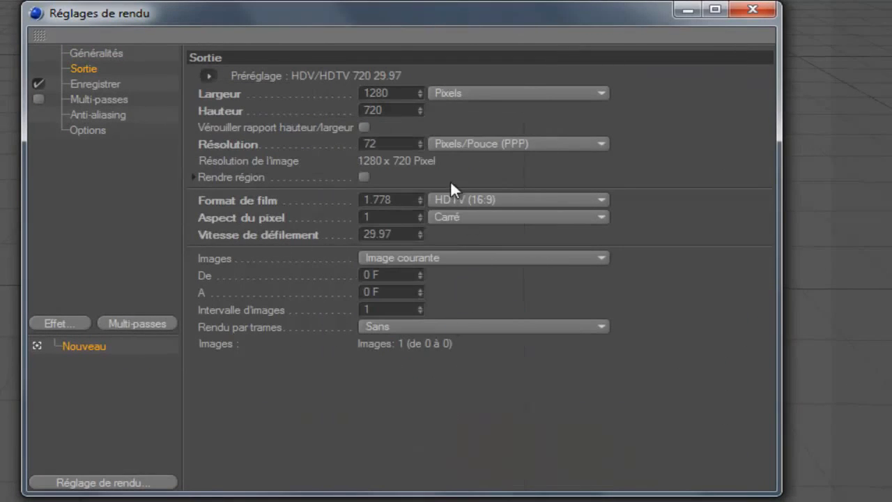
pyautogui.click(478, 257)
pyautogui.click(472, 314)
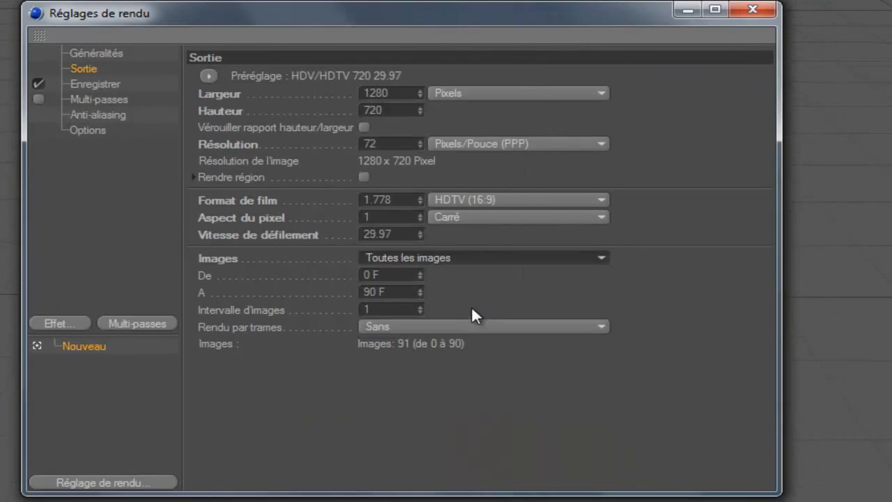
# - Set the render's save path to a file named "tuto couleur" on the desktop (Bureau)
pyautogui.click(97, 84)
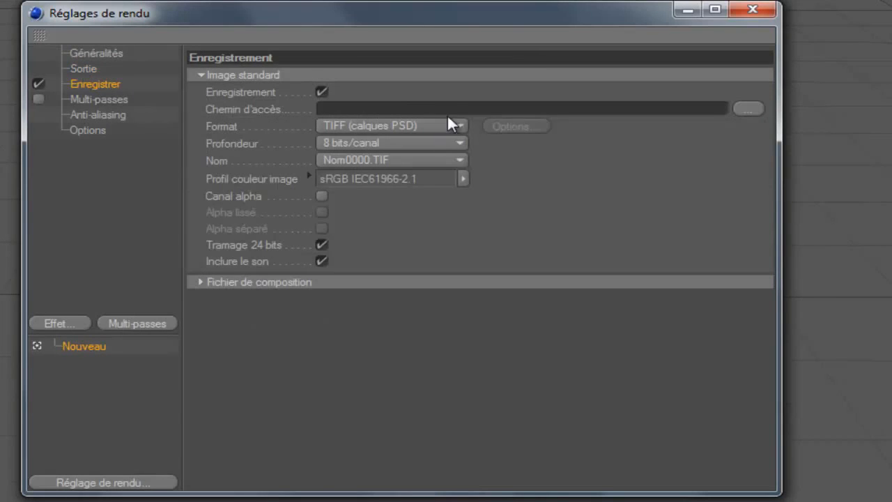
pyautogui.click(747, 111)
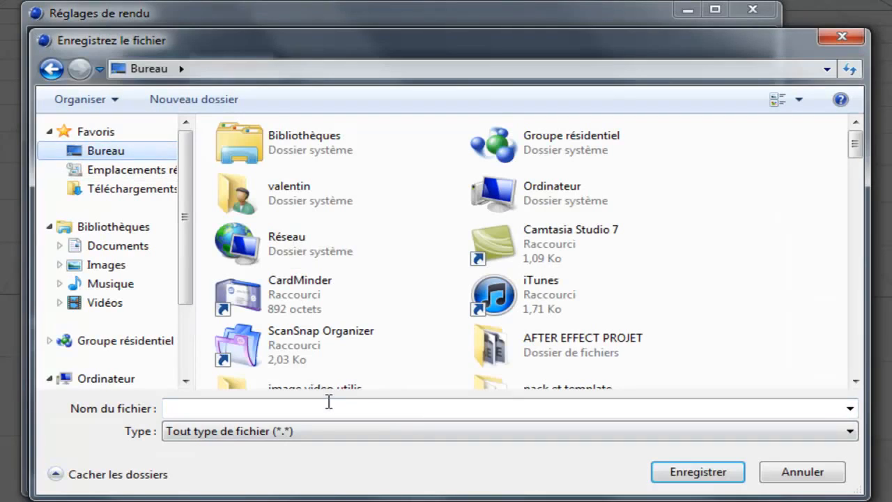
pyautogui.write('tuto')
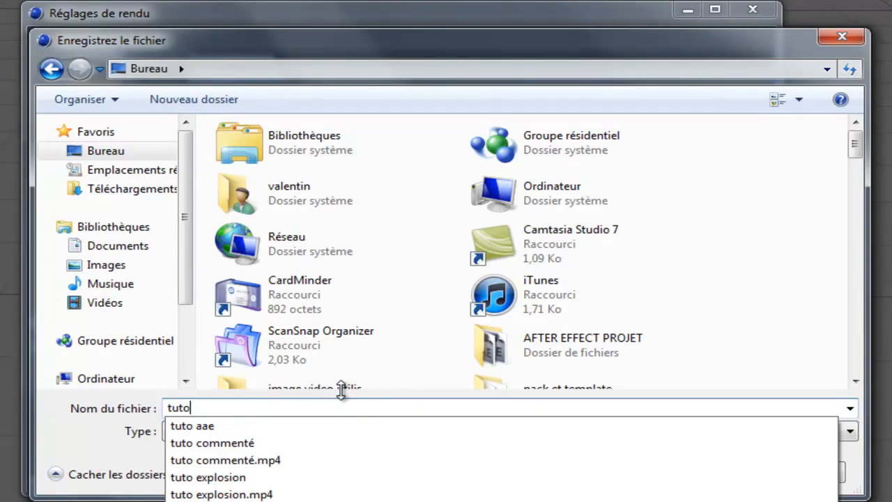
pyautogui.write(' couleur')
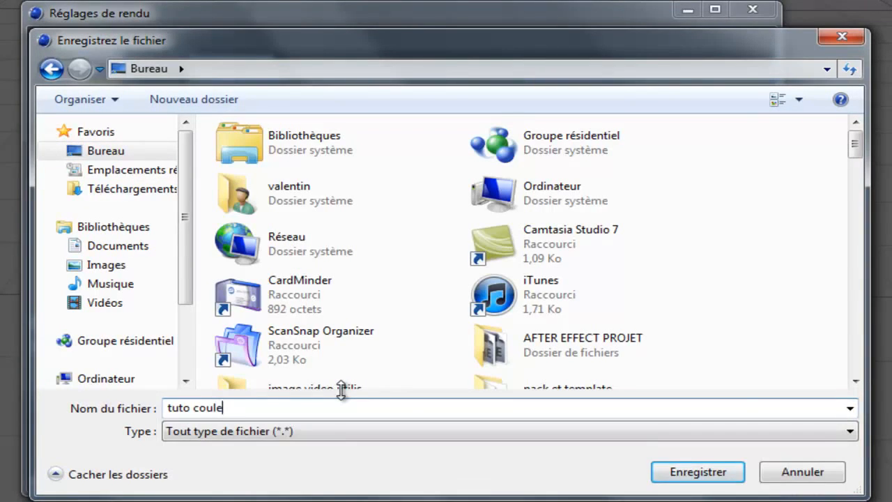
pyautogui.click(690, 476)
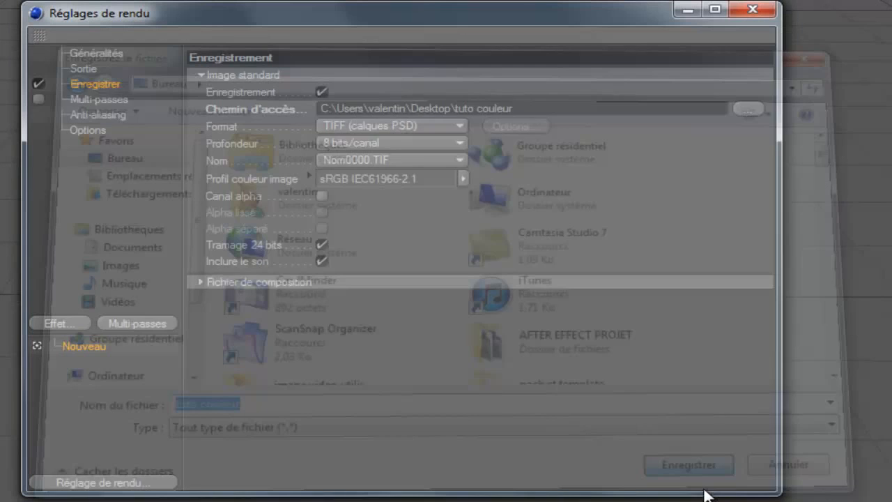
# - Set the render's save format to Film AVI
pyautogui.click(437, 126)
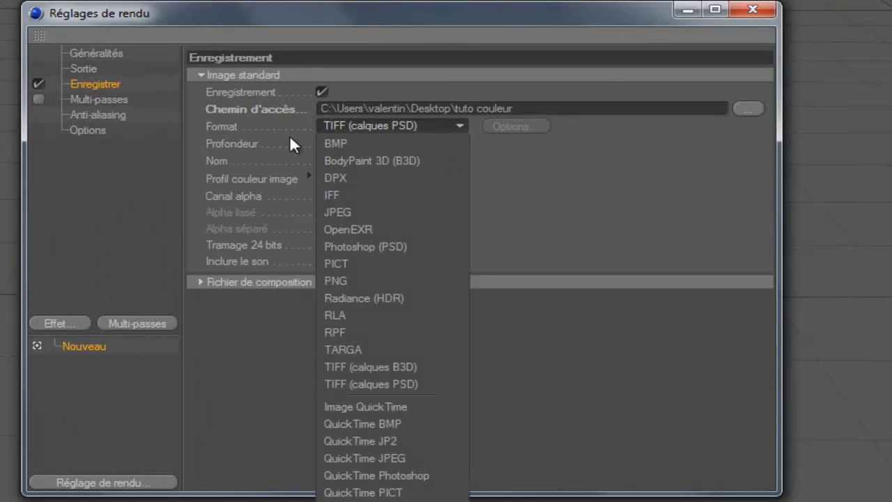
pyautogui.click(369, 501)
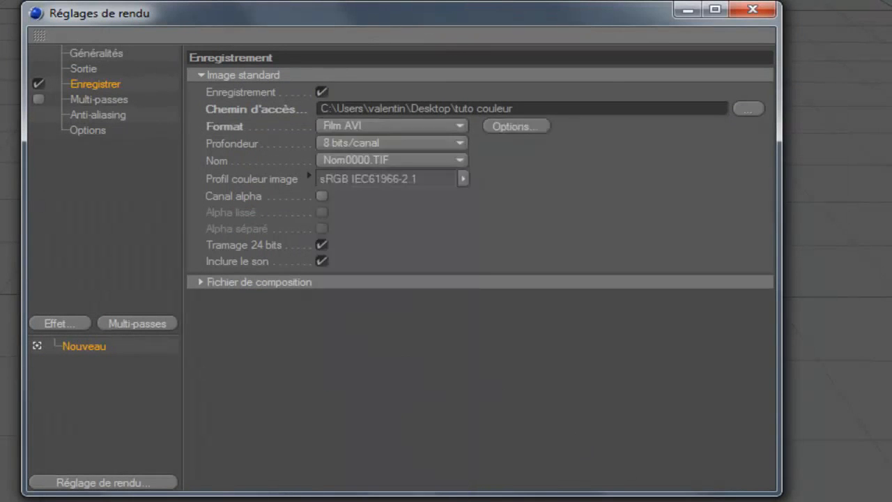
pyautogui.click(416, 126)
pyautogui.click(590, 329)
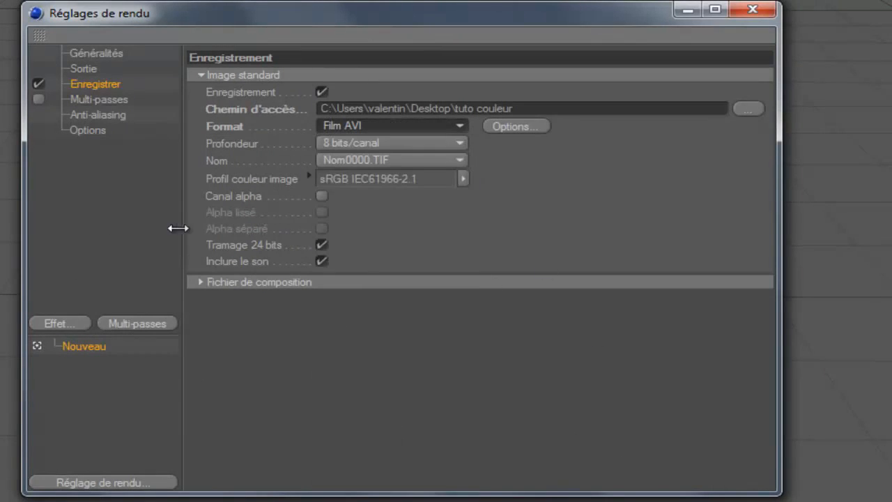
# - Set the render's anti-aliasing to Au mieux
pyautogui.click(106, 114)
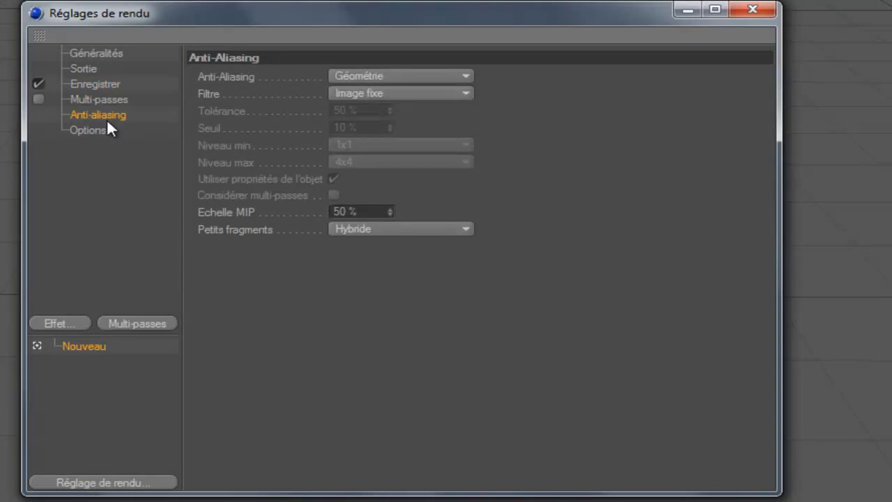
pyautogui.click(408, 78)
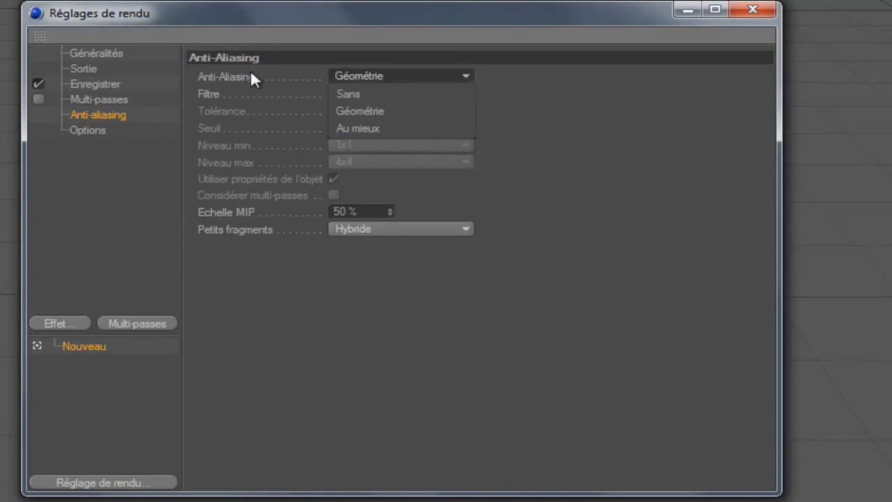
pyautogui.click(386, 131)
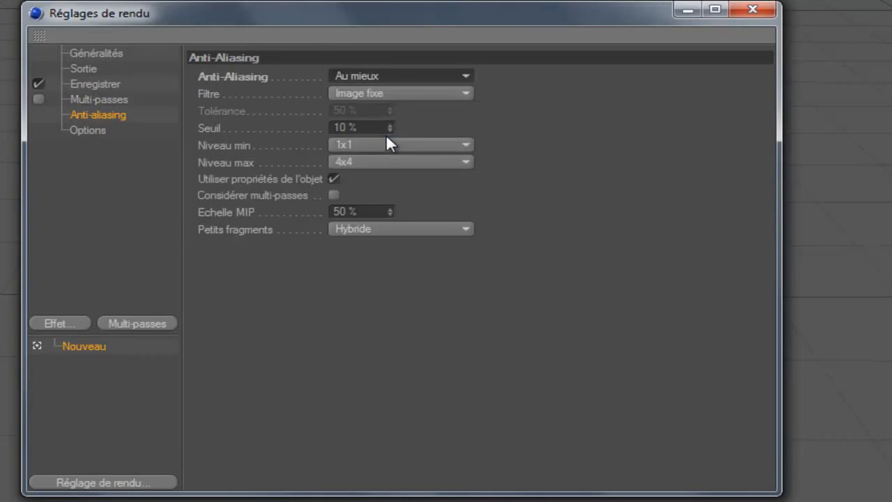
pyautogui.click(386, 145)
pyautogui.click(392, 185)
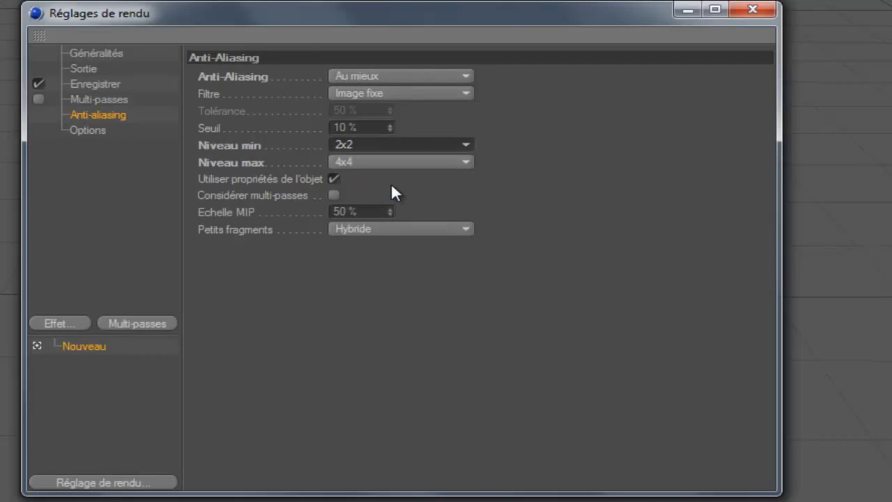
pyautogui.click(373, 146)
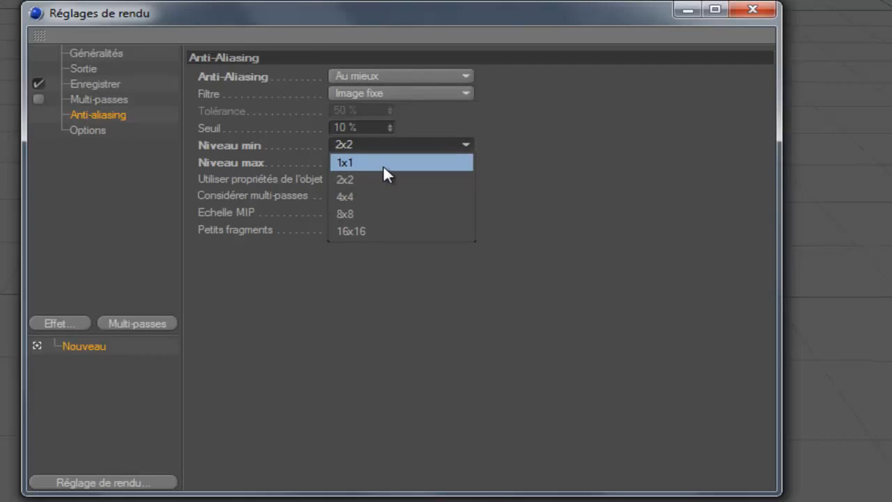
pyautogui.click(383, 164)
# - Set the anti-aliasing's maximum level (Niveau max) to 2x2
pyautogui.click(373, 162)
pyautogui.click(382, 196)
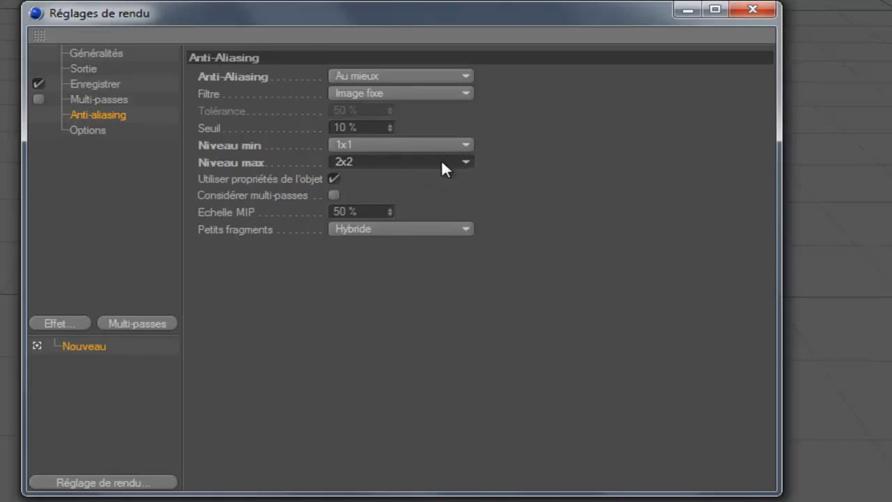
pyautogui.click(91, 131)
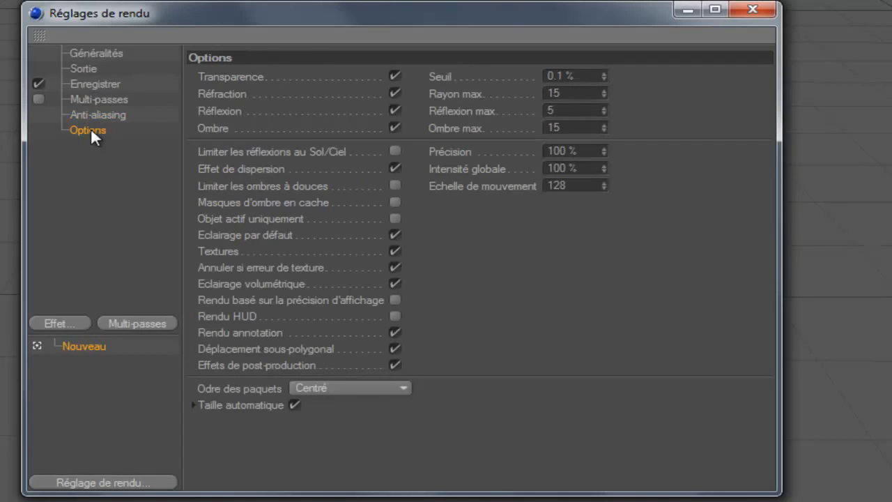
pyautogui.click(96, 116)
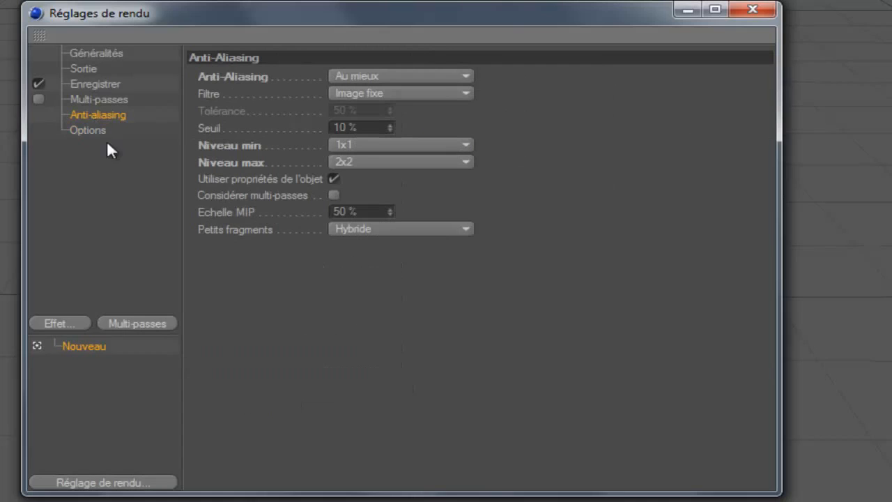
# - Add the Occlusion ambiante effect to the render and close the render settings
pyautogui.click(60, 324)
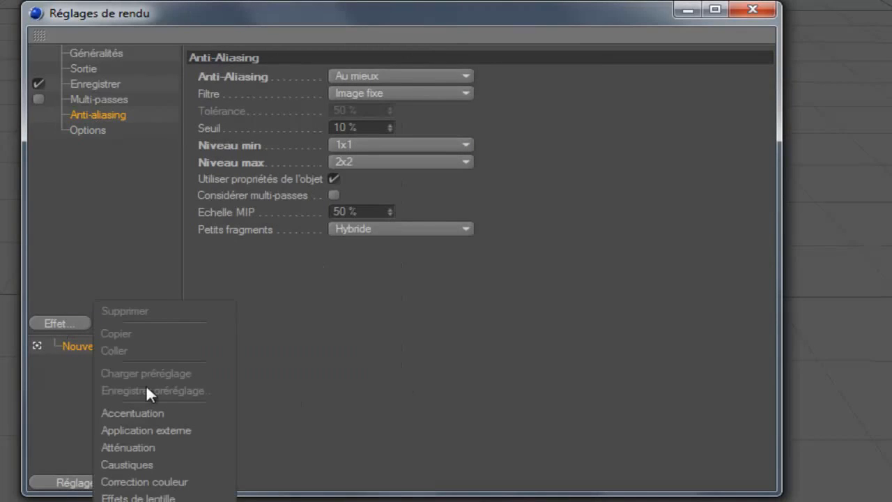
pyautogui.click(369, 421)
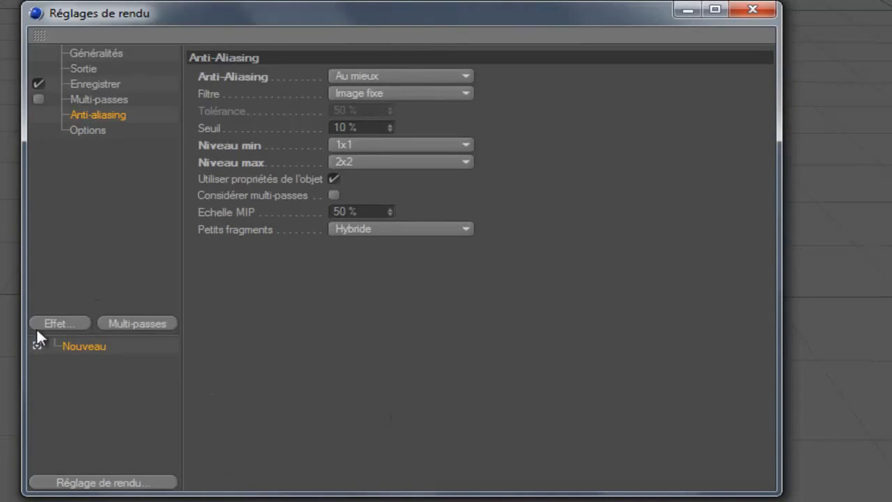
pyautogui.click(70, 327)
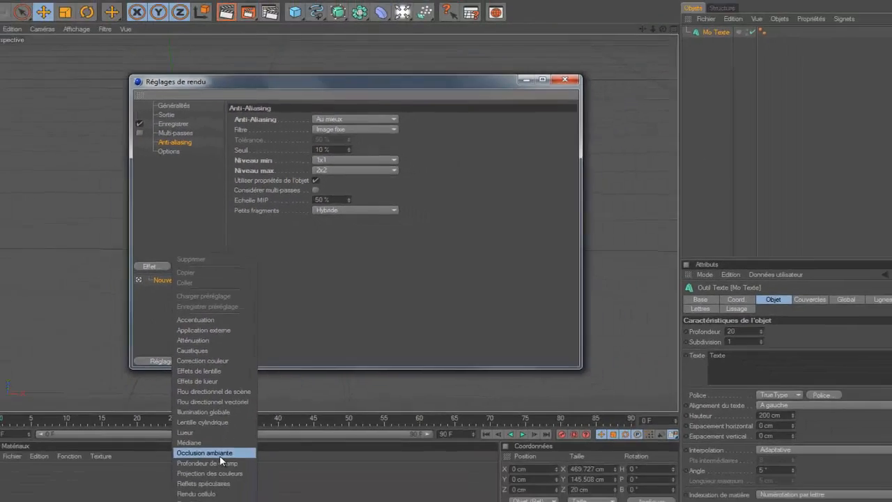
pyautogui.click(219, 455)
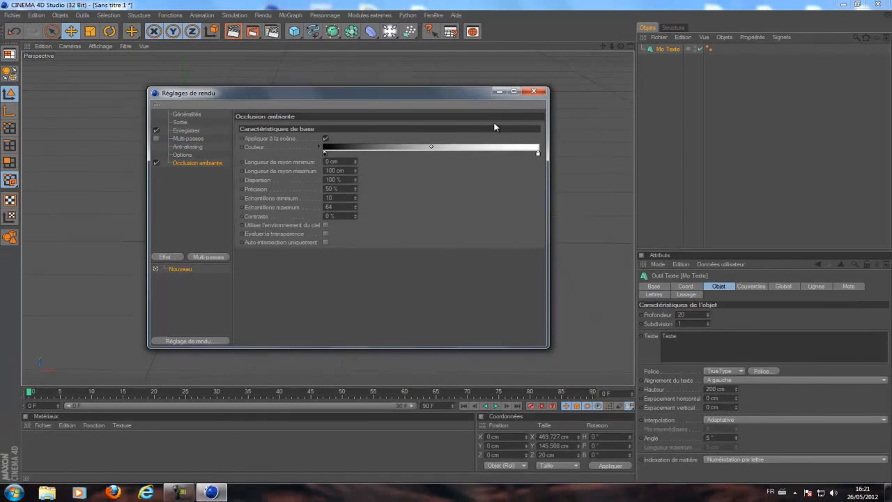
pyautogui.click(534, 92)
# - Replace the wording of the Mo Texte object with "iTrIcKZs"
pyautogui.click(127, 452)
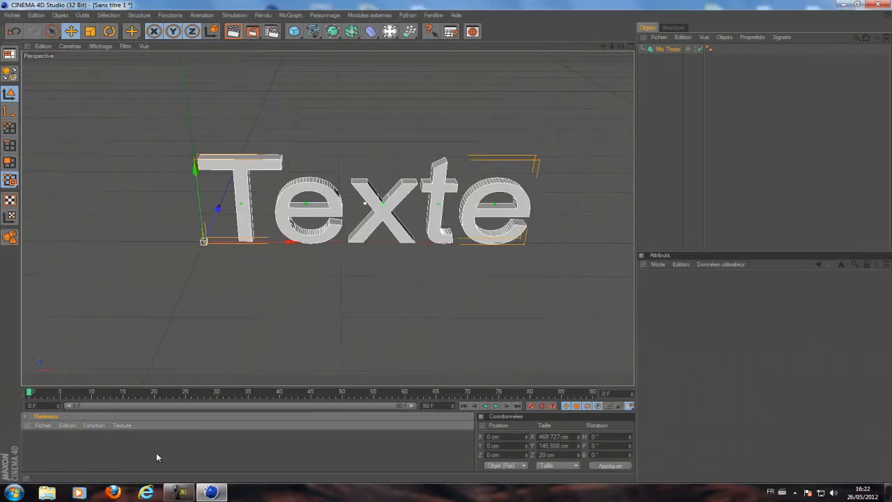
pyautogui.click(699, 50)
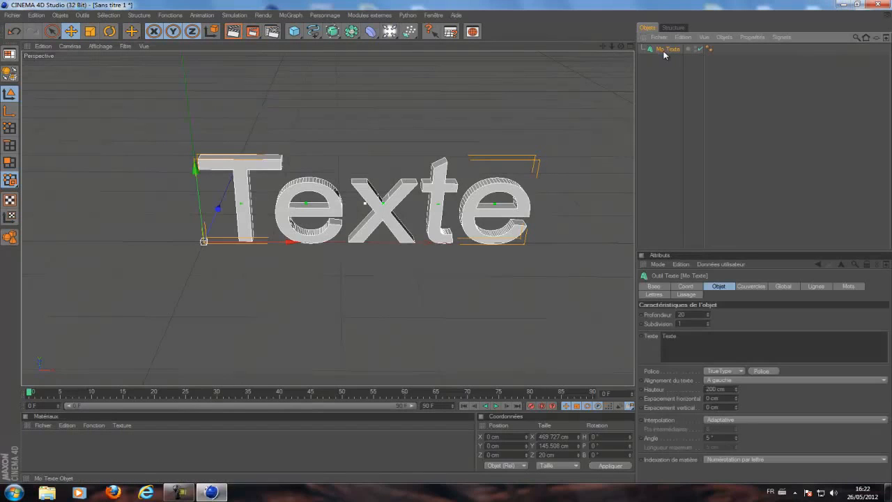
pyautogui.doubleClick(681, 347)
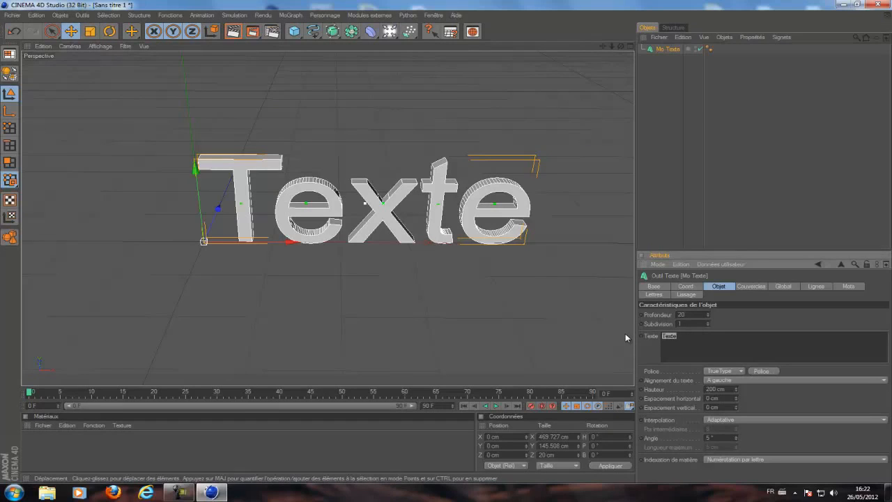
pyautogui.write('TricKZa')
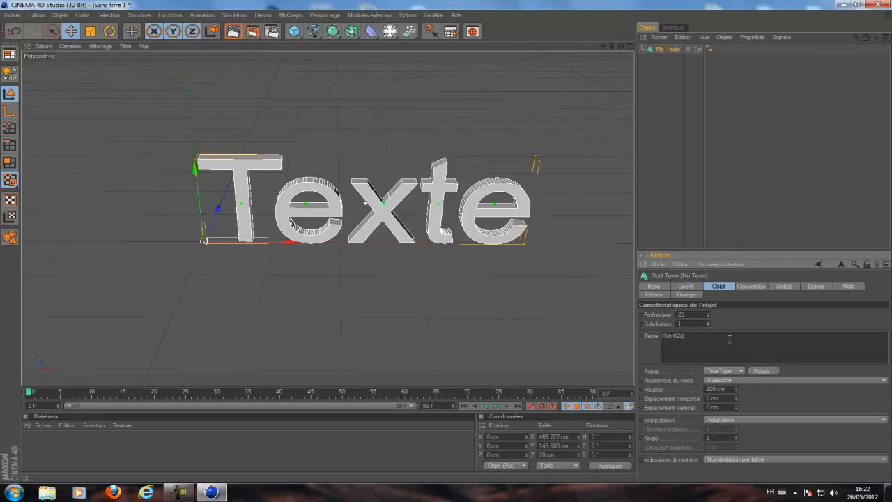
# - Set the font of the Mo Texte object to Cooper Std
pyautogui.click(763, 371)
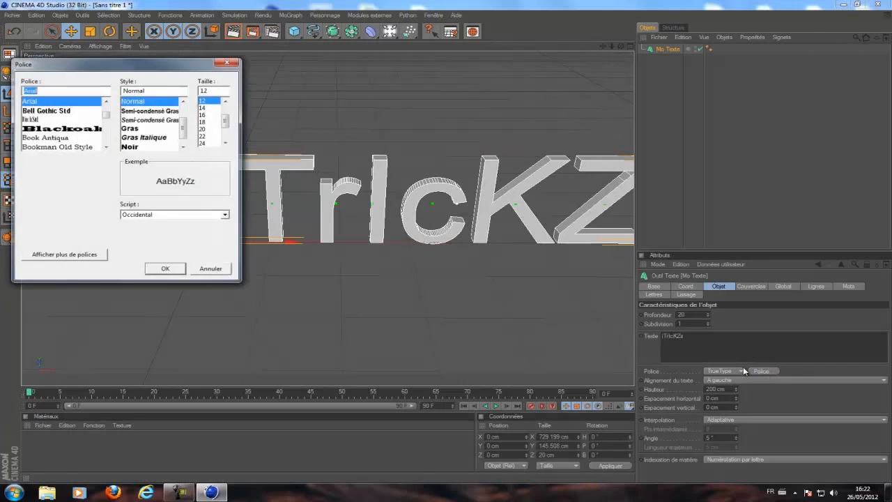
pyautogui.moveTo(106, 113)
pyautogui.mouseDown()
pyautogui.moveTo(108, 139)
pyautogui.moveTo(109, 122)
pyautogui.mouseUp()
pyautogui.click(53, 129)
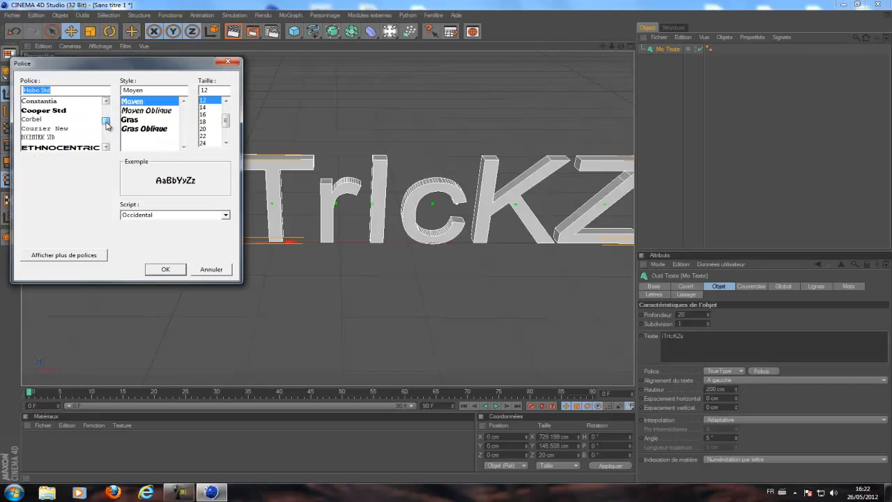
pyautogui.click(49, 110)
pyautogui.click(165, 269)
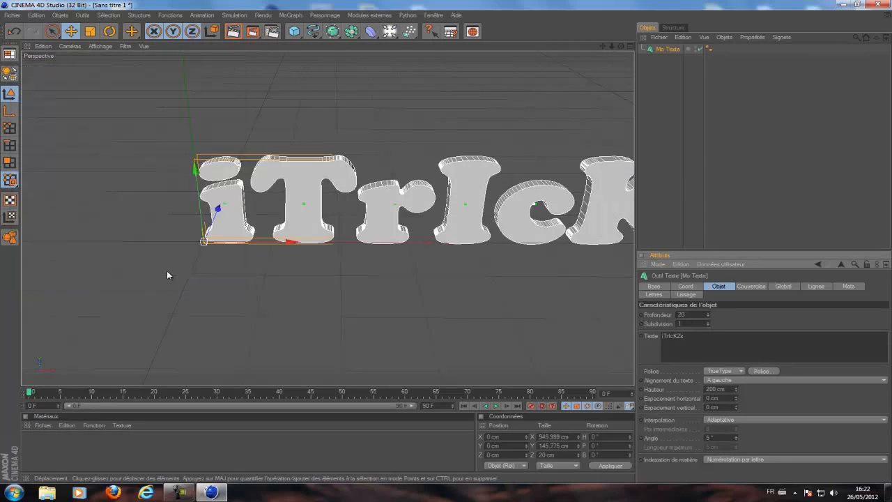
# - Set the font of the Mo Texte object to Ethnocentric in the Gras style
pyautogui.click(761, 371)
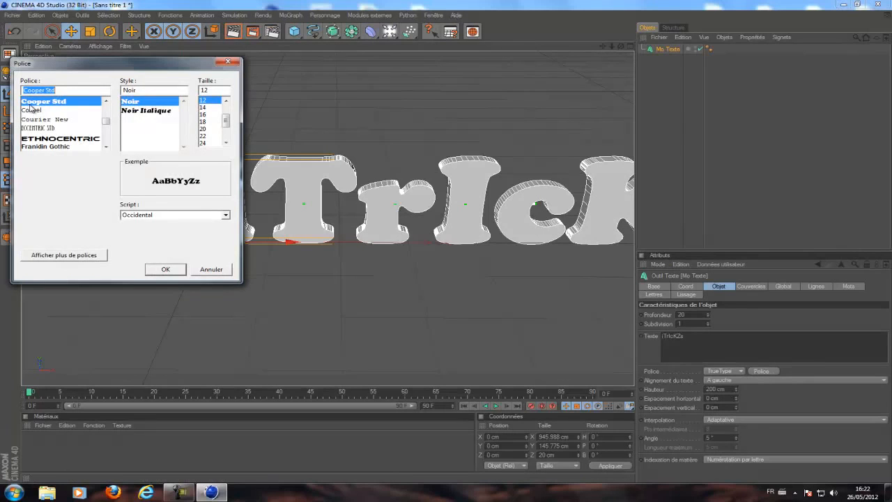
pyautogui.click(74, 139)
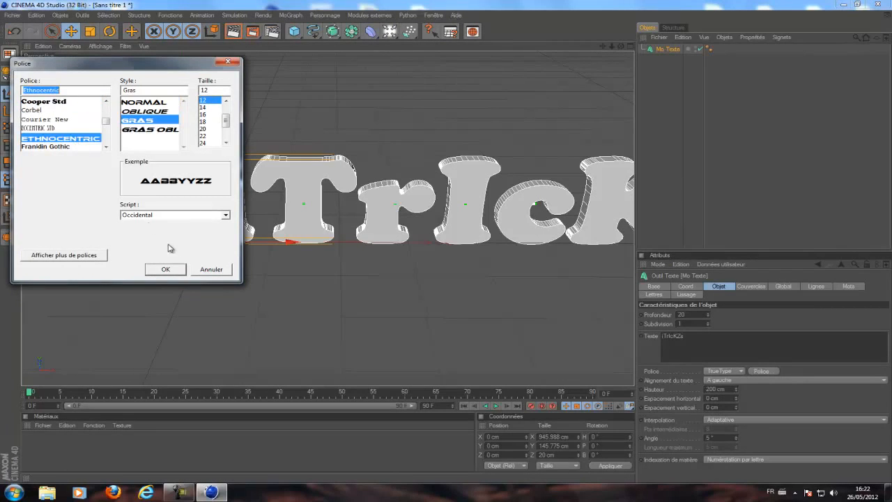
pyautogui.press('Return')
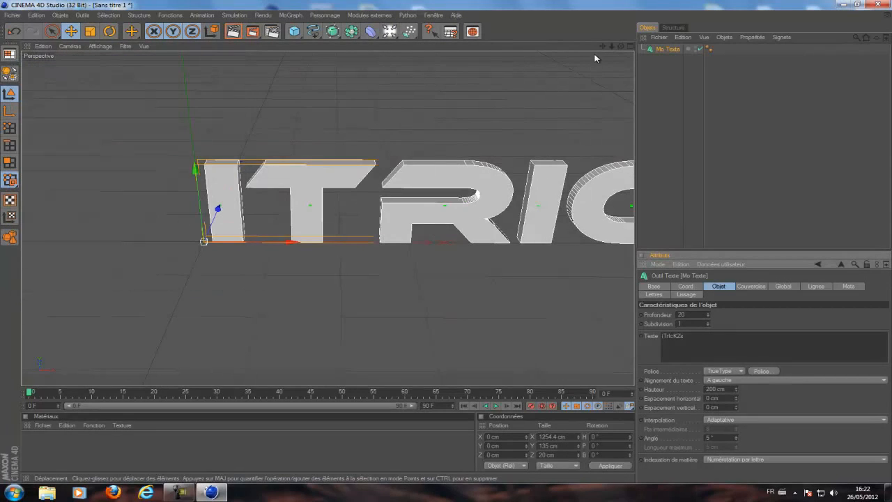
pyautogui.scroll(-1, 561, 126)
pyautogui.keyDown('alt'); pyautogui.moveTo(421, 237); pyautogui.dragTo(214, 218, button='middle'); pyautogui.keyUp('alt')
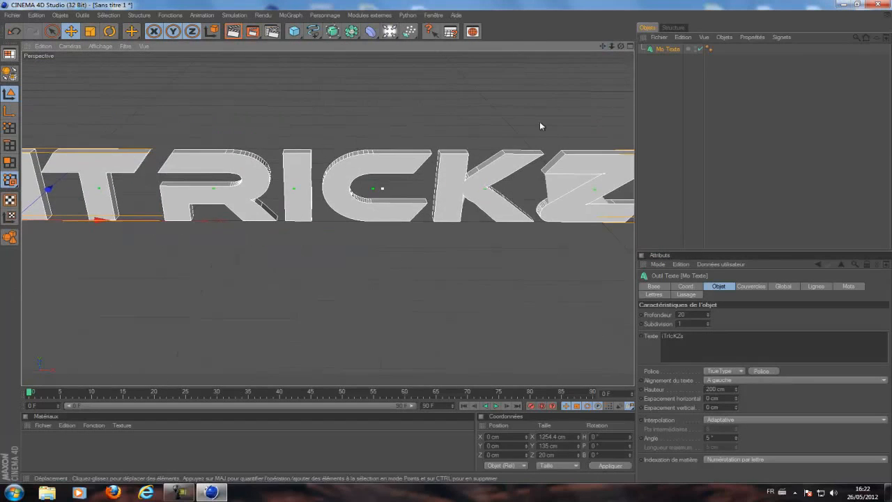
pyautogui.scroll(-1, 544, 146)
pyautogui.scroll(-3, 544, 152)
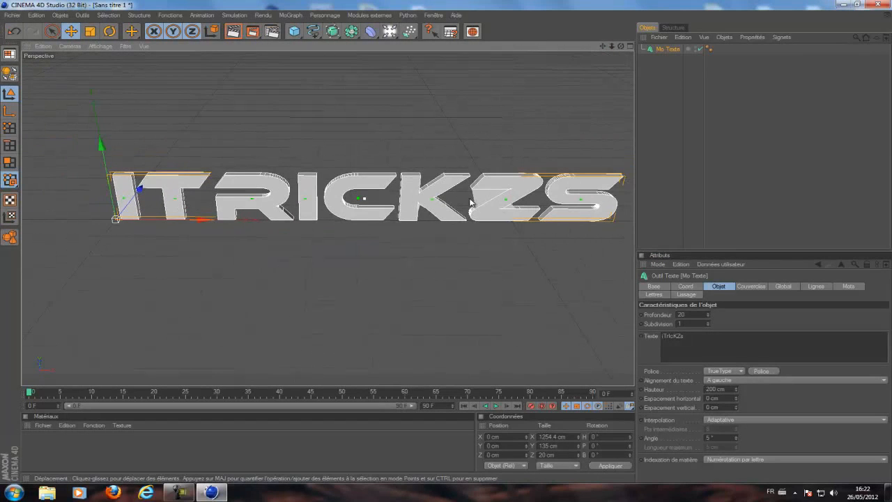
# - Change the font of the Mo Texte object to Impact in the Condensé Gras style
pyautogui.click(762, 371)
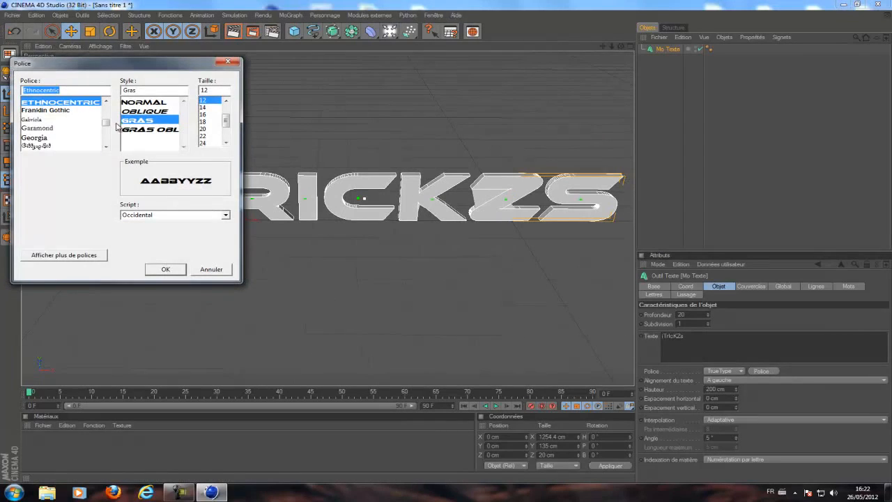
pyautogui.moveTo(106, 125)
pyautogui.mouseDown()
pyautogui.moveTo(106, 113)
pyautogui.moveTo(106, 126)
pyautogui.mouseUp()
pyautogui.click(42, 110)
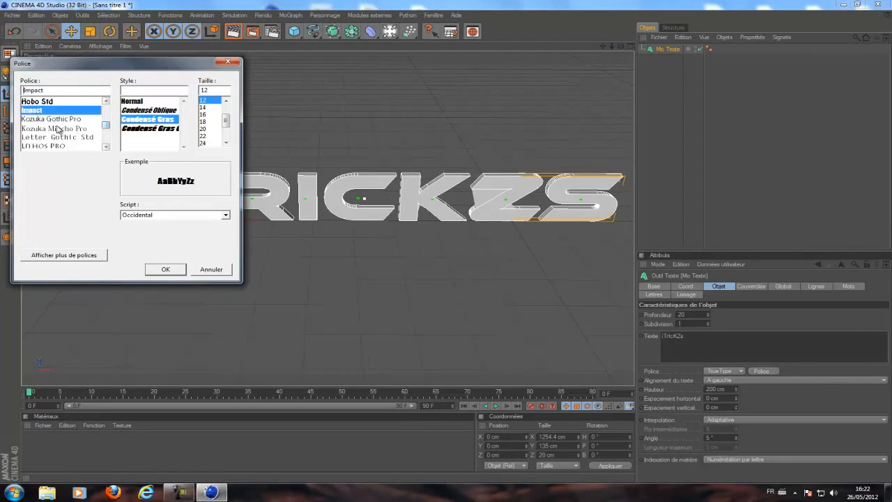
pyautogui.click(166, 269)
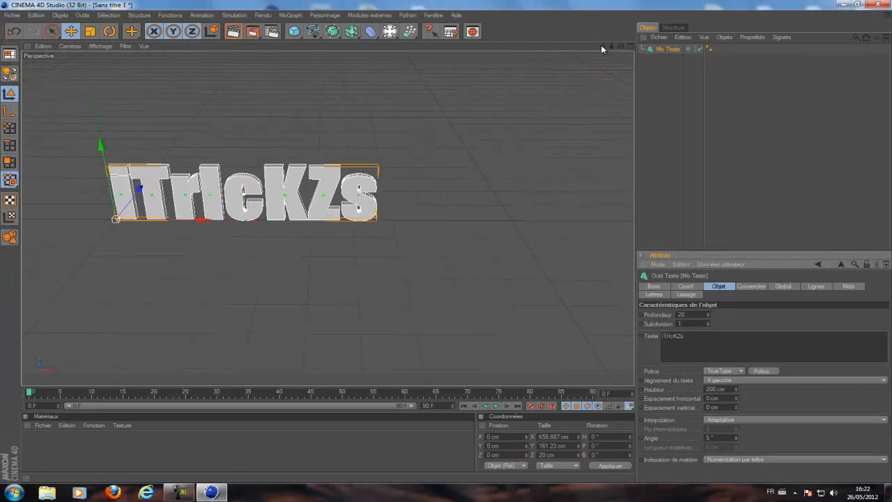
pyautogui.moveTo(603, 47); pyautogui.dragTo(712, 61)
pyautogui.scroll(4, 539, 132)
pyautogui.moveTo(621, 47); pyautogui.dragTo(443, 243)
pyautogui.scroll(1, 540, 91)
pyautogui.moveTo(603, 47); pyautogui.dragTo(448, 247)
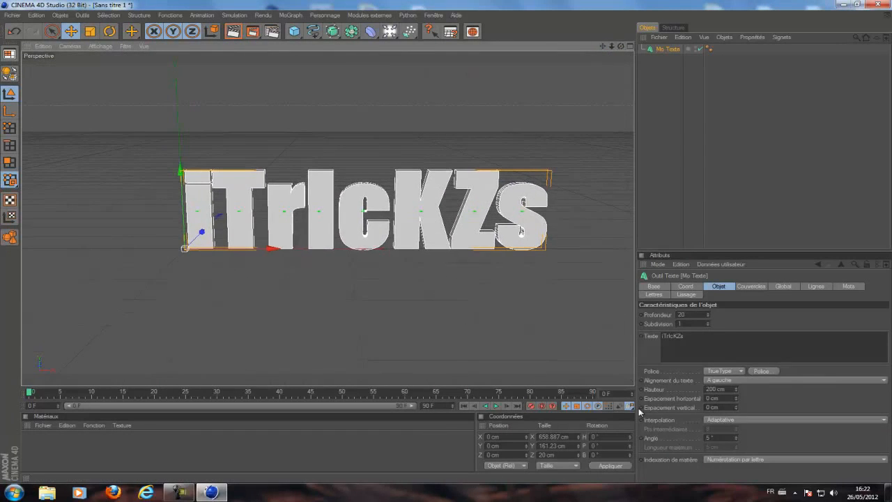
# - Set the extrusion depth (Profondeur) of the Mo Texte object to 80
pyautogui.click(699, 315)
pyautogui.write('80')
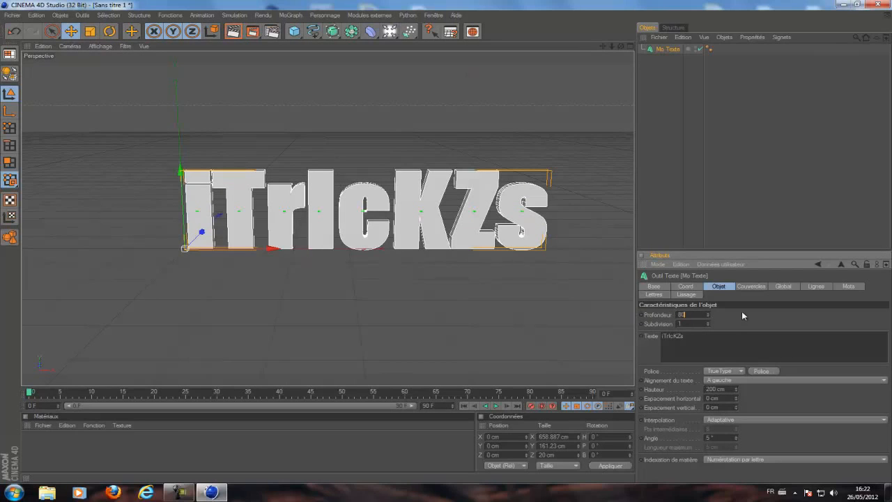
pyautogui.press('Return')
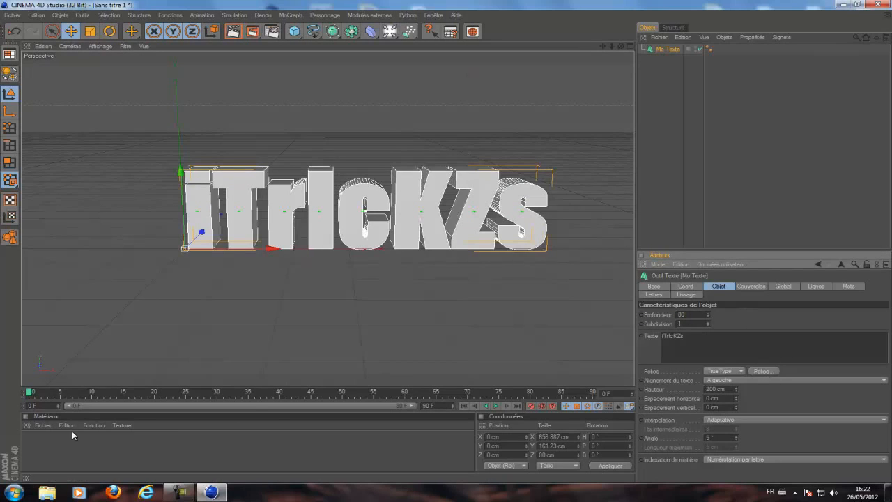
# - Set both the start (Début) and end (Fin) caps of the text to Couvercle et biseau
pyautogui.click(751, 287)
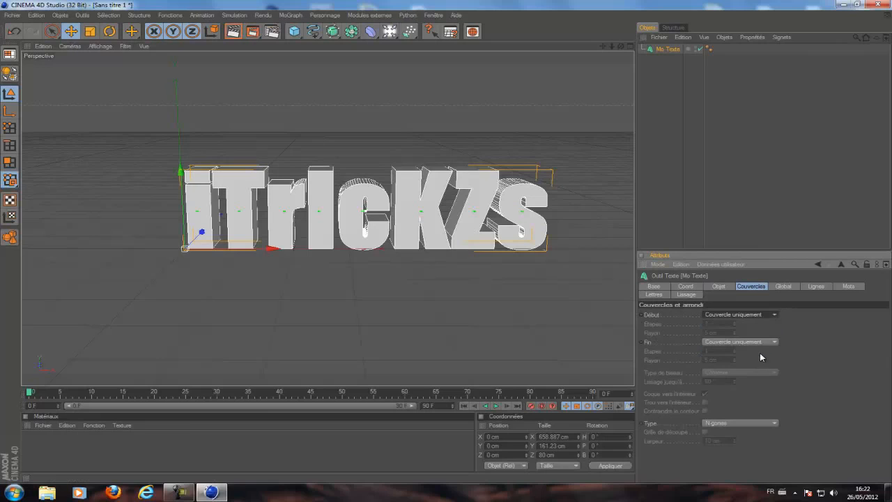
pyautogui.click(758, 350)
pyautogui.click(760, 370)
pyautogui.click(751, 318)
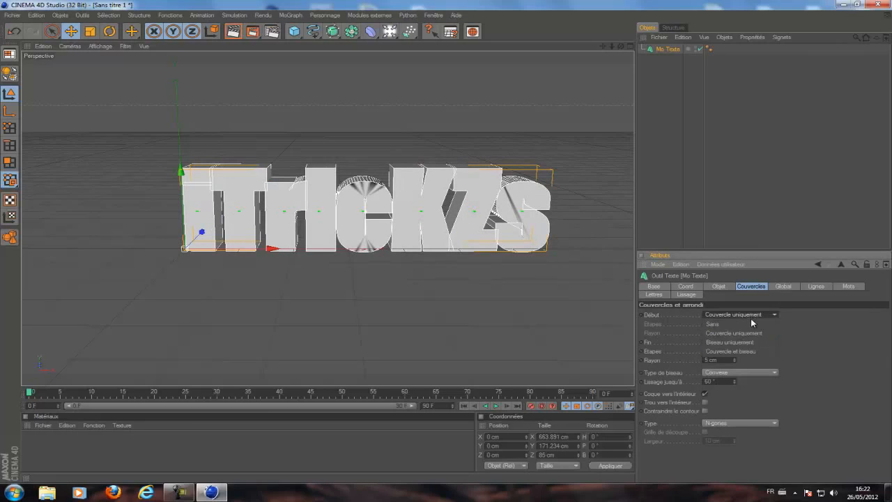
pyautogui.click(735, 347)
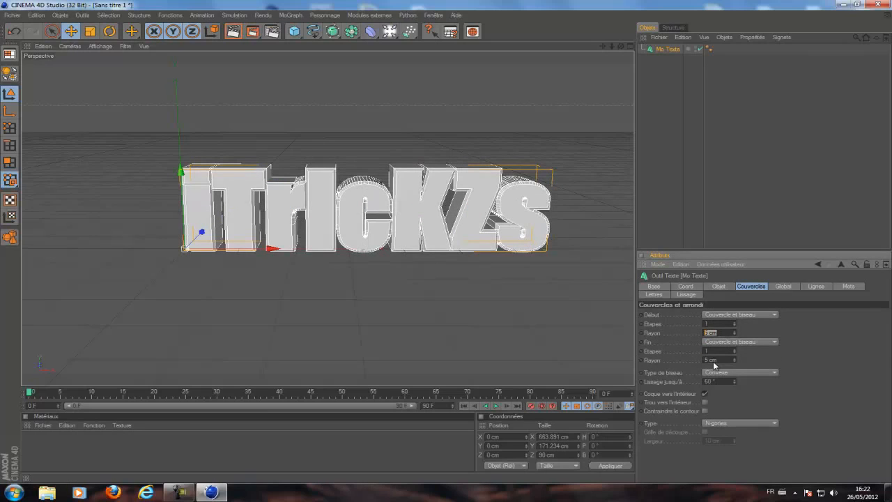
# - Set the bevel radius (Rayon) of the text's start and end caps to 3 cm each
pyautogui.write('3')
pyautogui.moveTo(723, 361); pyautogui.dragTo(689, 360)
pyautogui.write('3')
pyautogui.press('Return')
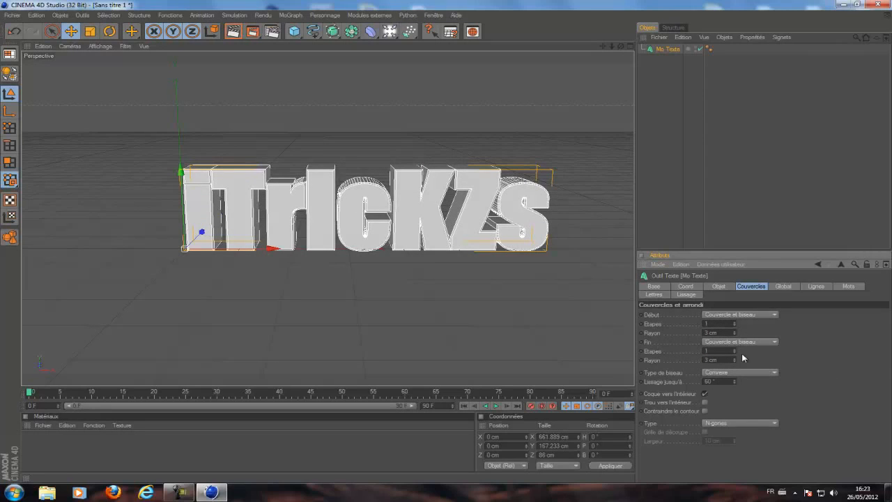
# - Create a new material and enable its Luminescence channel
pyautogui.click(137, 451)
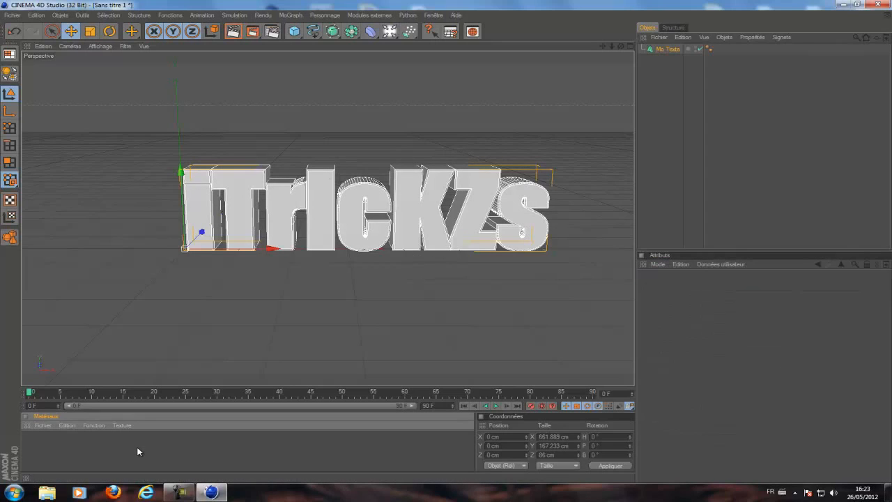
pyautogui.doubleClick(128, 451)
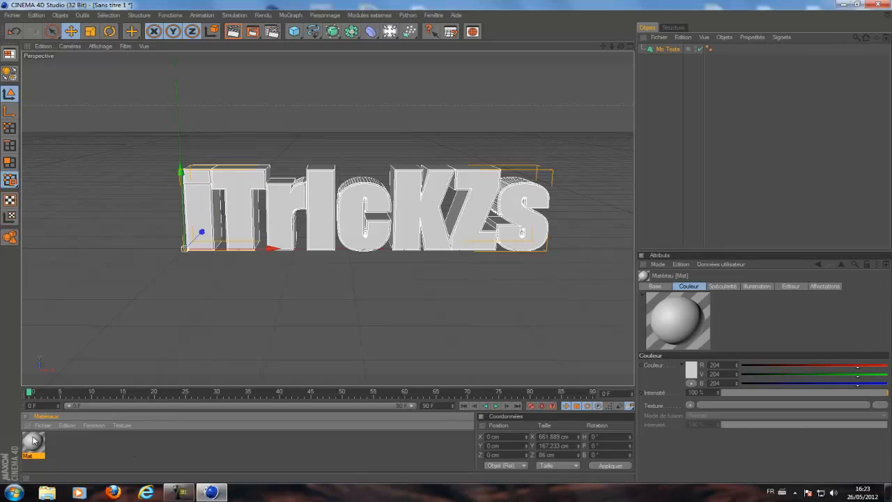
pyautogui.doubleClick(33, 441)
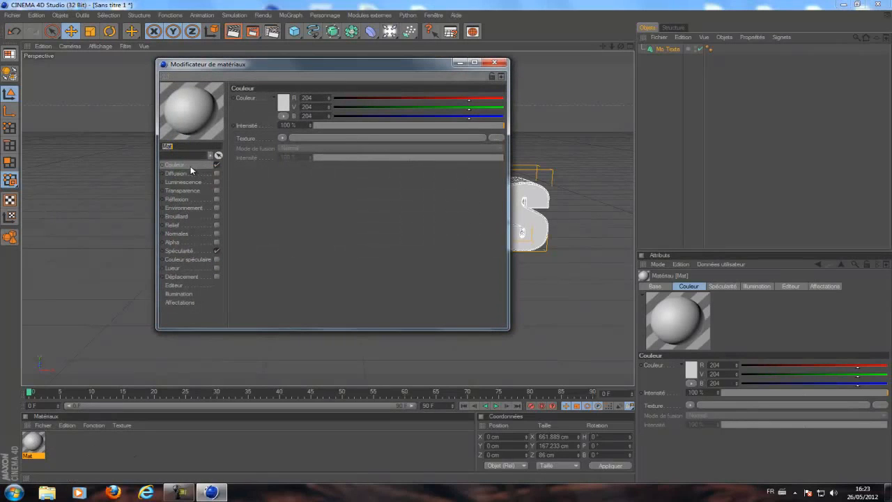
pyautogui.click(185, 182)
pyautogui.click(217, 182)
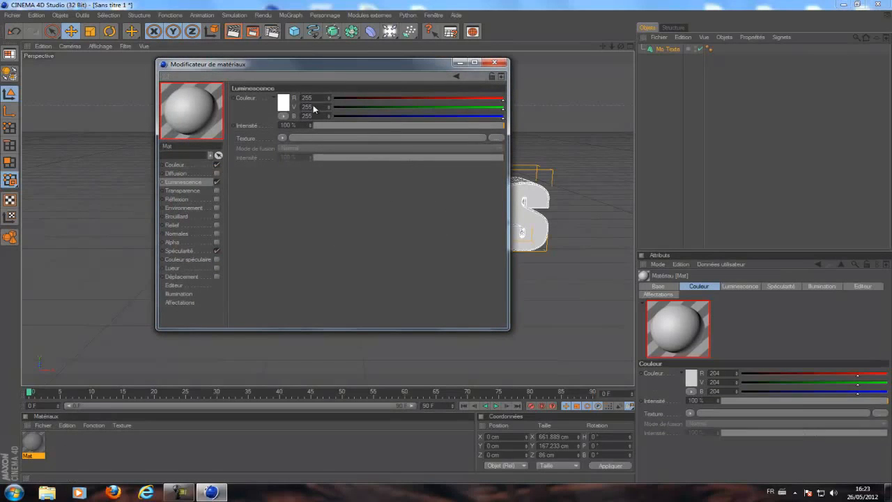
# - Set the material's luminescence colour to pure red (255, 0, 0) and close the material editor
pyautogui.click(286, 102)
pyautogui.click(285, 87)
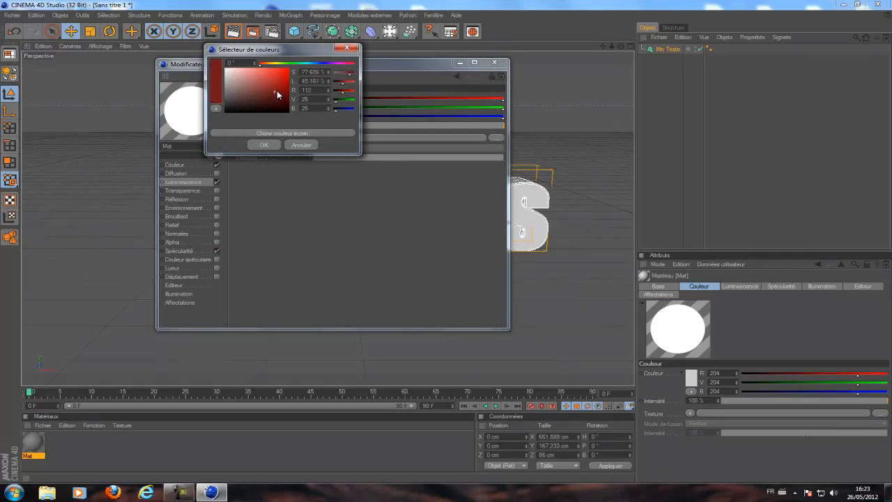
pyautogui.click(264, 145)
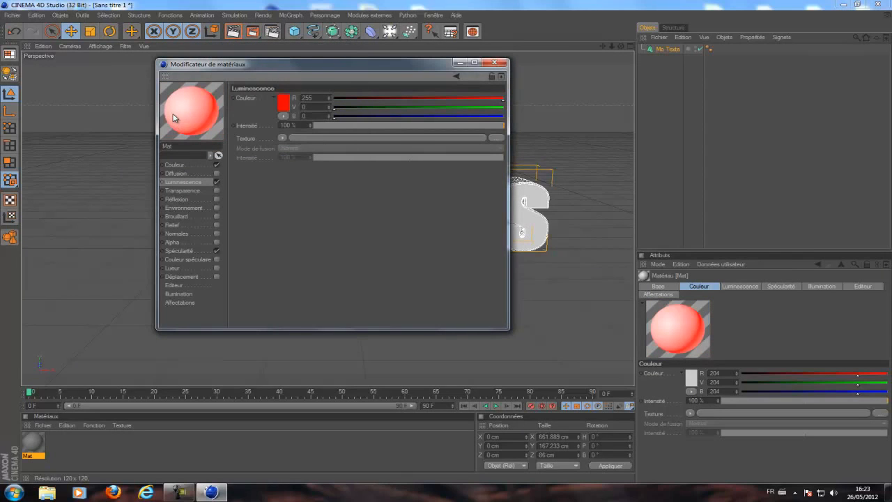
pyautogui.click(495, 62)
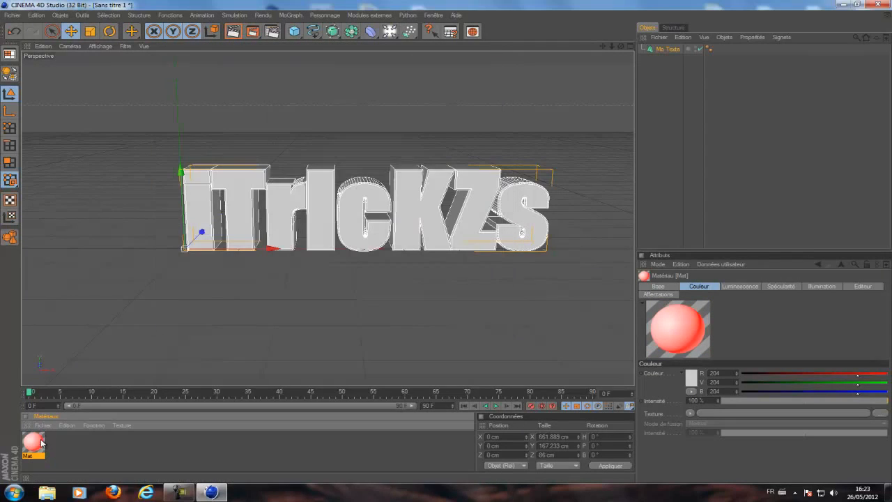
# - Apply the red luminescent material to the 3D text and render a preview of the perspective view
pyautogui.moveTo(43, 444); pyautogui.dragTo(256, 224)
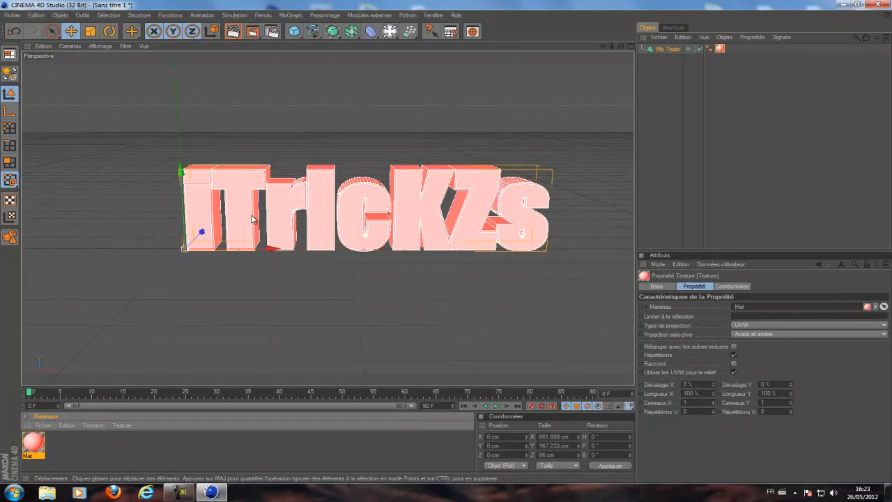
pyautogui.click(229, 38)
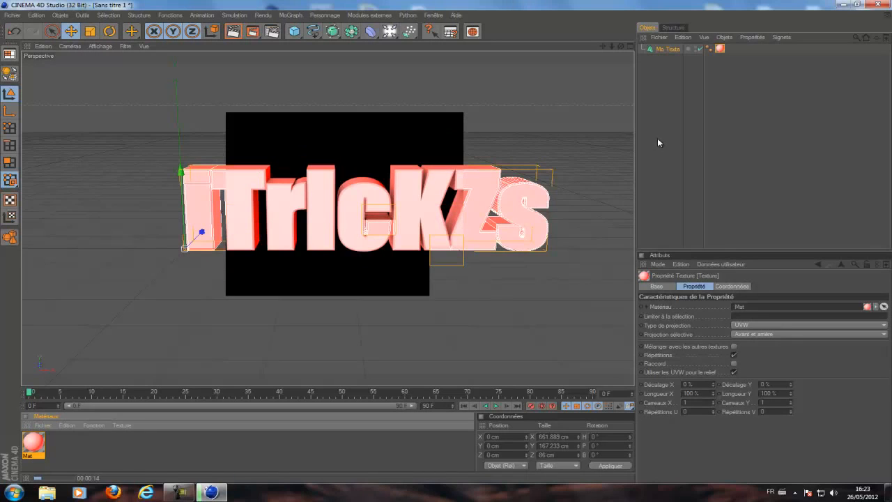
pyautogui.click(659, 142)
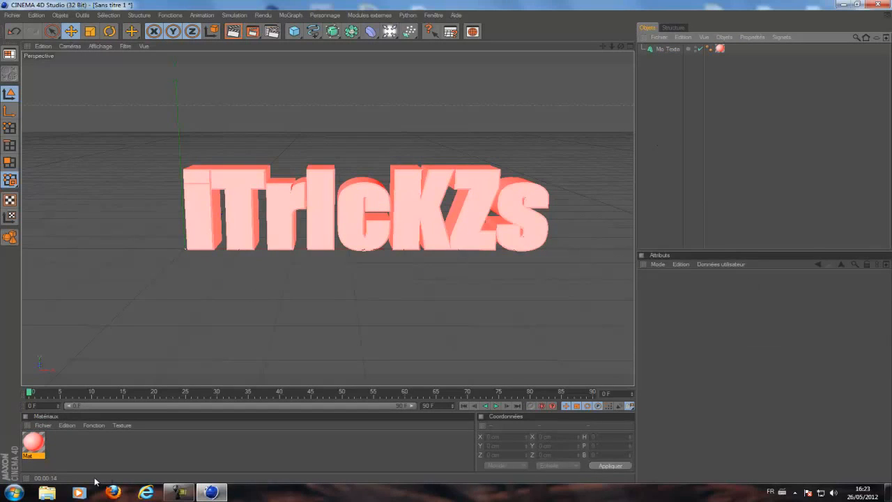
# - Add a floor (Sol) object to the scene
pyautogui.click(390, 30)
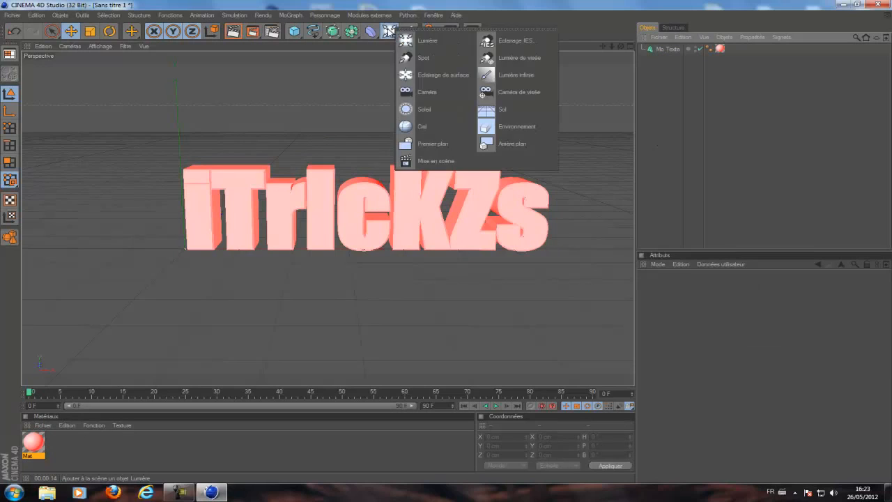
pyautogui.click(523, 112)
pyautogui.click(661, 89)
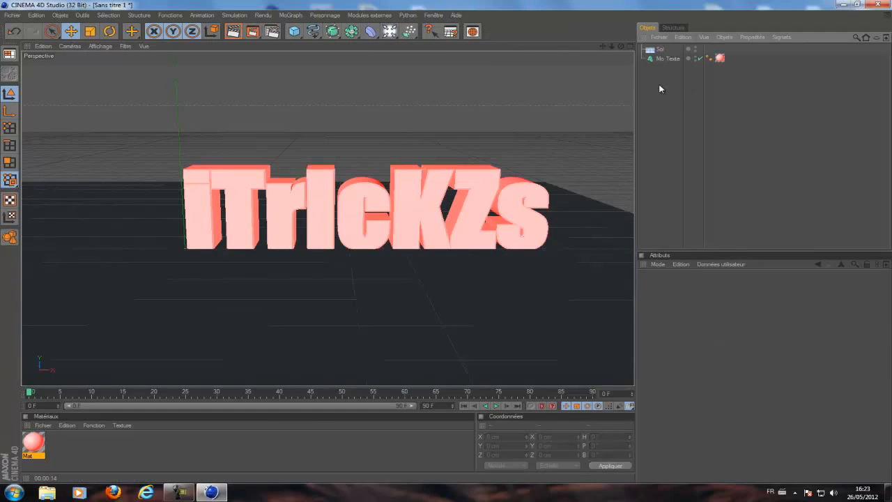
# - Move the floor just below the text, to about X 62 cm and Y -7 cm
pyautogui.click(659, 48)
pyautogui.moveTo(287, 246); pyautogui.dragTo(460, 241)
pyautogui.moveTo(199, 174); pyautogui.dragTo(449, 248)
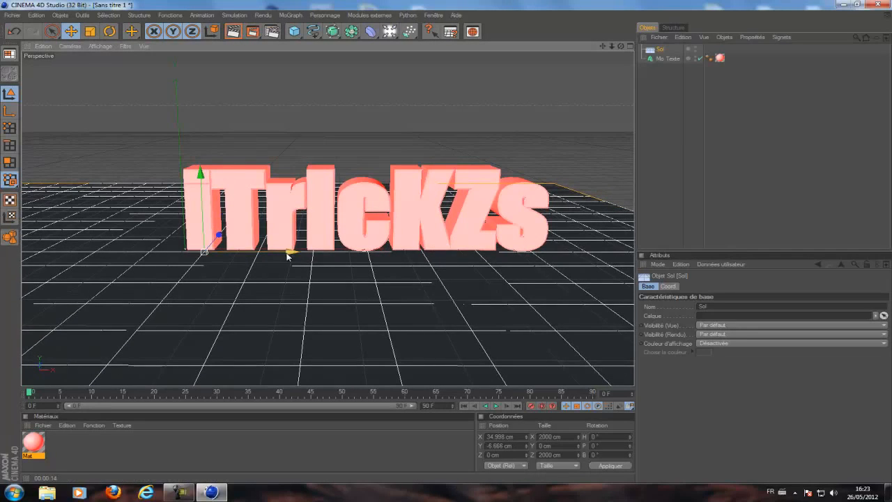
pyautogui.moveTo(287, 256); pyautogui.dragTo(448, 245)
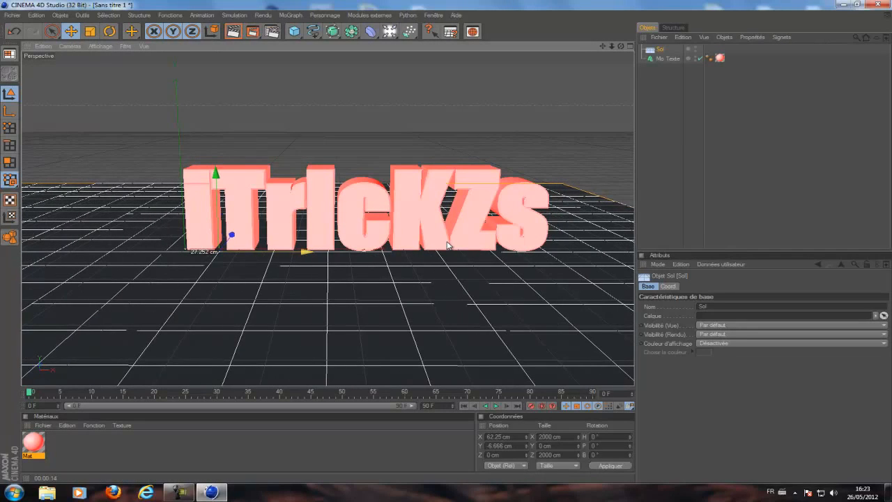
pyautogui.click(257, 449)
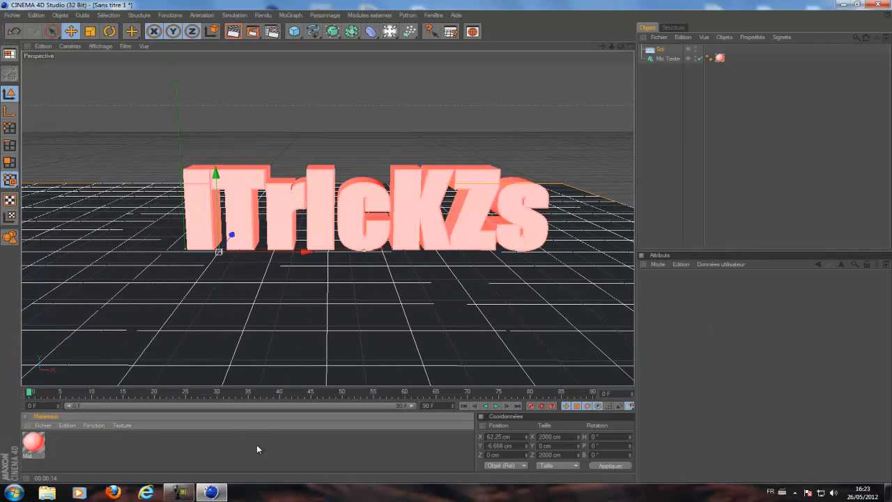
pyautogui.click(668, 59)
pyautogui.click(660, 50)
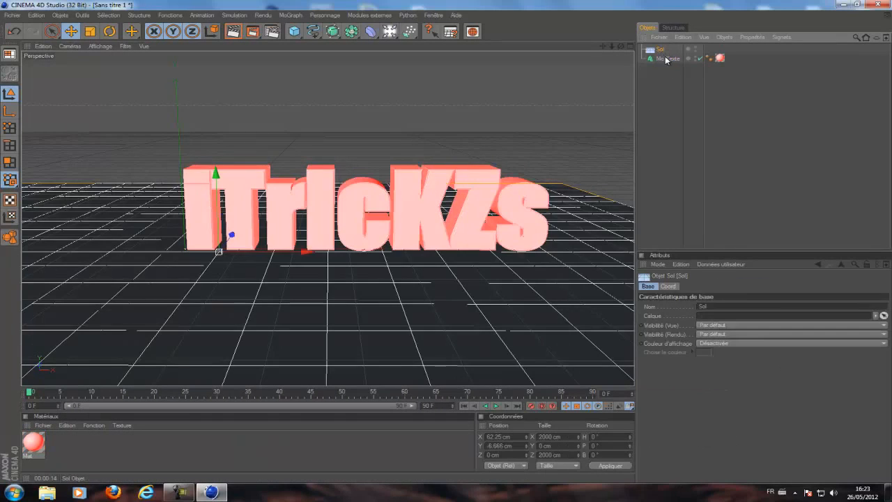
pyautogui.click(668, 59)
pyautogui.click(661, 49)
pyautogui.click(668, 59)
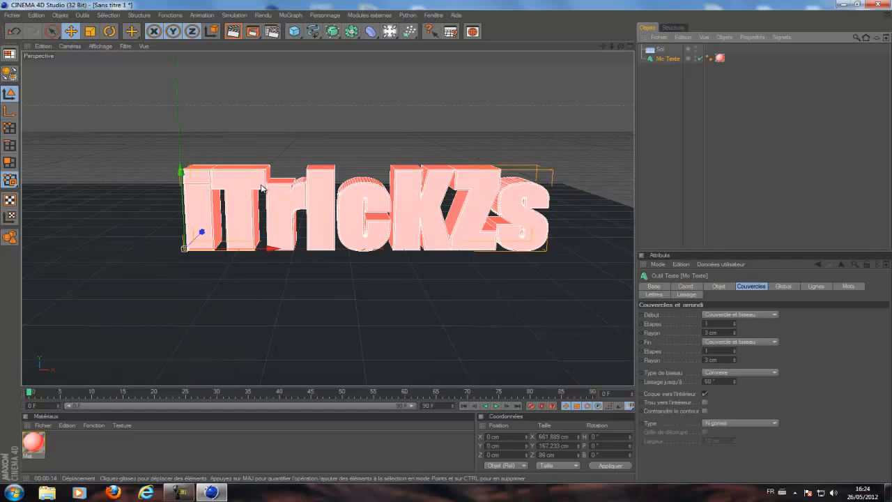
# - Add an omni light (Lumière) to the scene and switch the viewport to the four-view layout
pyautogui.click(391, 32)
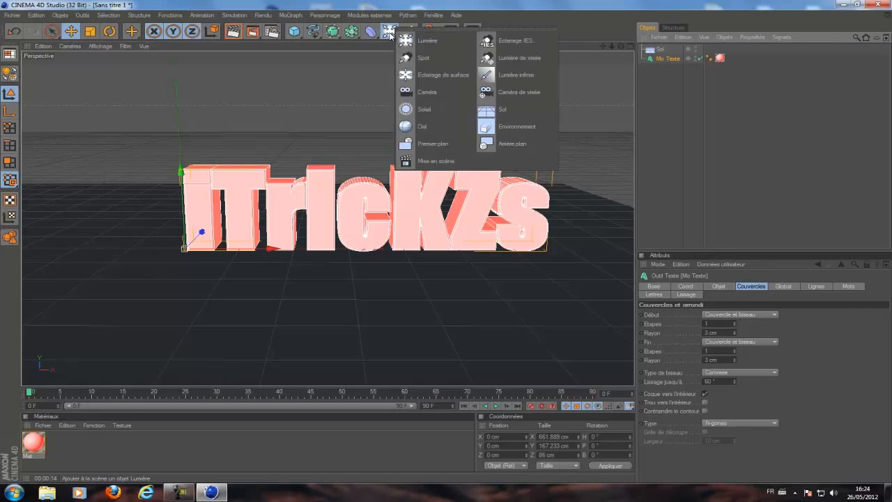
pyautogui.click(391, 32)
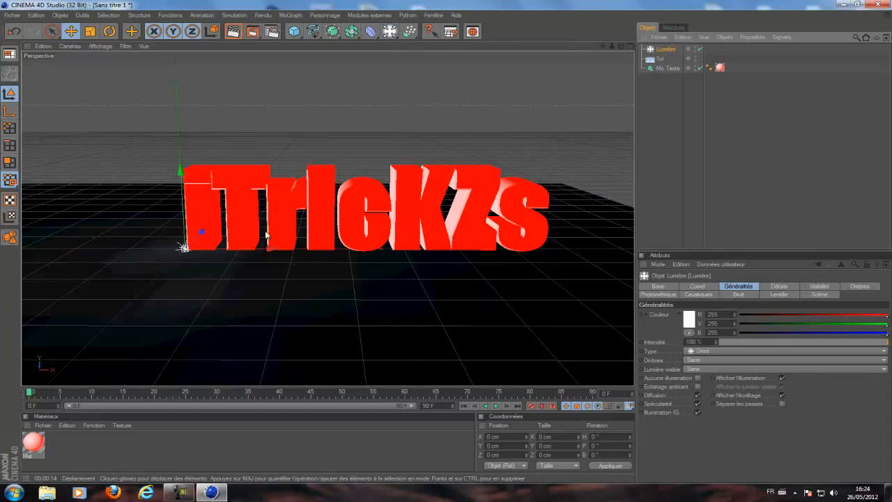
pyautogui.middleClick(276, 190)
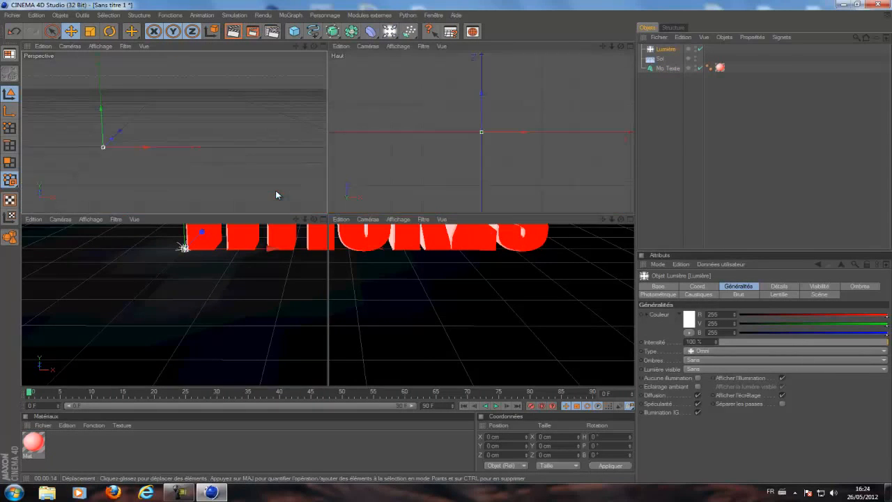
# - Move the first light inside the left end of the text, to about X 48 cm, Y 85 cm and Z 45 cm
pyautogui.middleClick(183, 174)
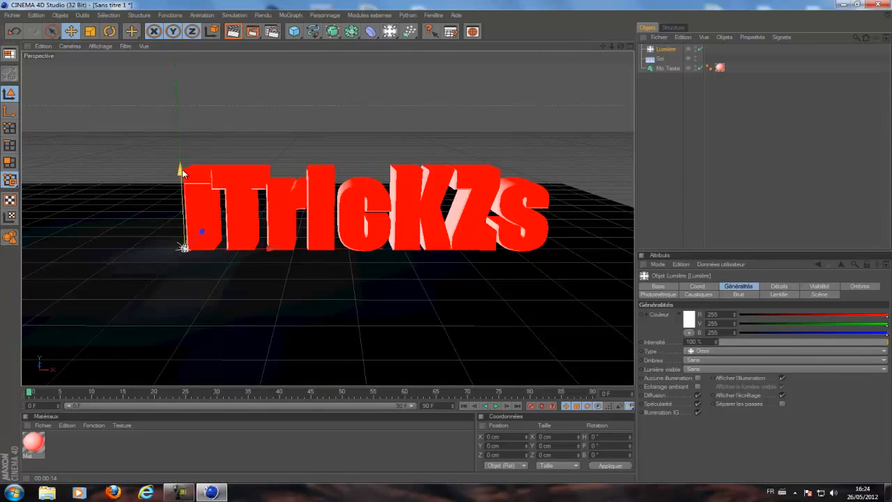
pyautogui.middleClick(245, 178)
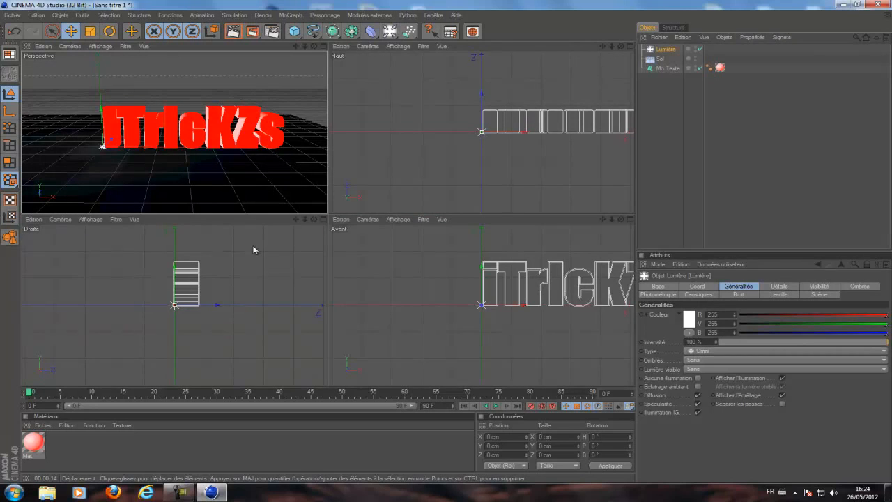
pyautogui.moveTo(215, 306); pyautogui.dragTo(230, 306)
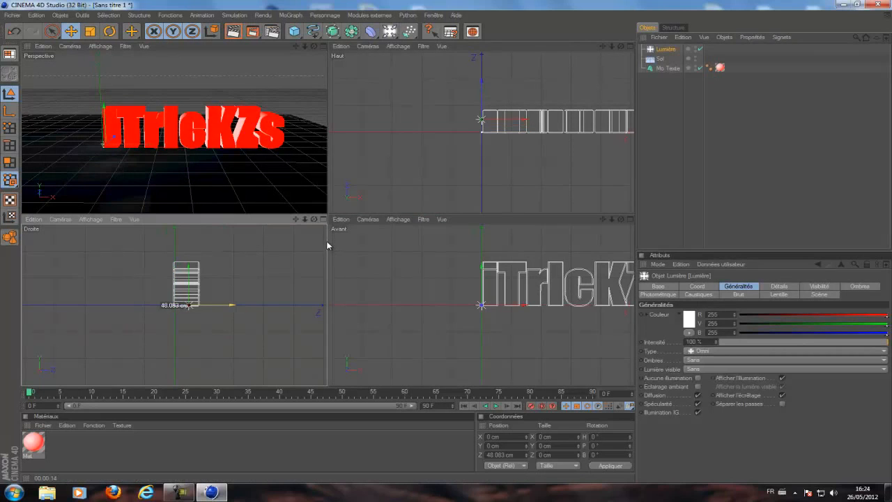
pyautogui.moveTo(187, 267); pyautogui.dragTo(328, 248)
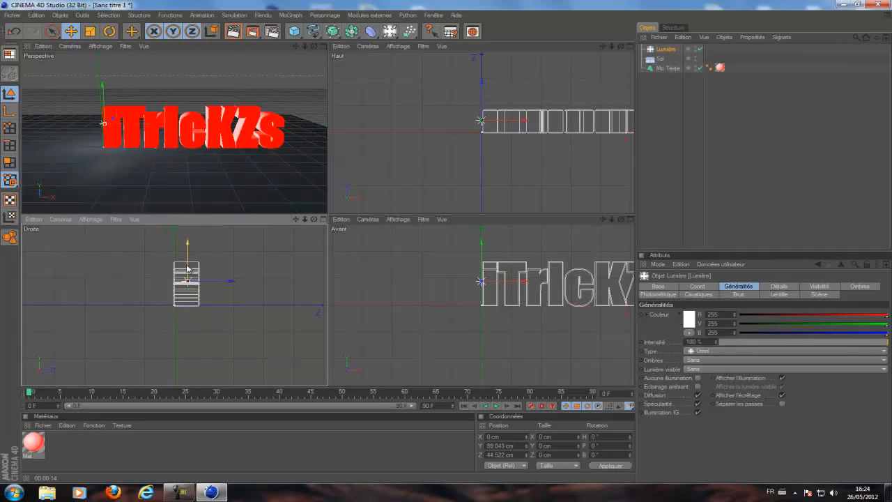
pyautogui.click(534, 124)
pyautogui.moveTo(534, 124); pyautogui.dragTo(550, 123)
pyautogui.moveTo(447, 213); pyautogui.dragTo(446, 212)
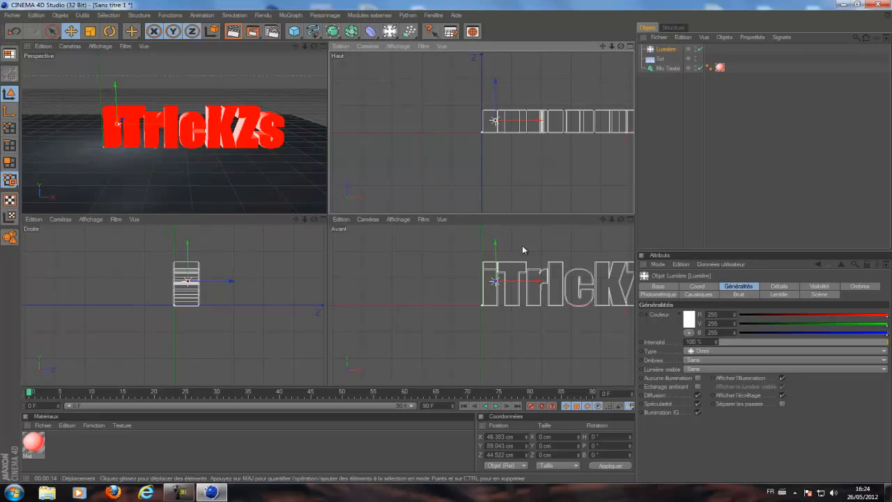
pyautogui.moveTo(496, 244); pyautogui.dragTo(496, 245)
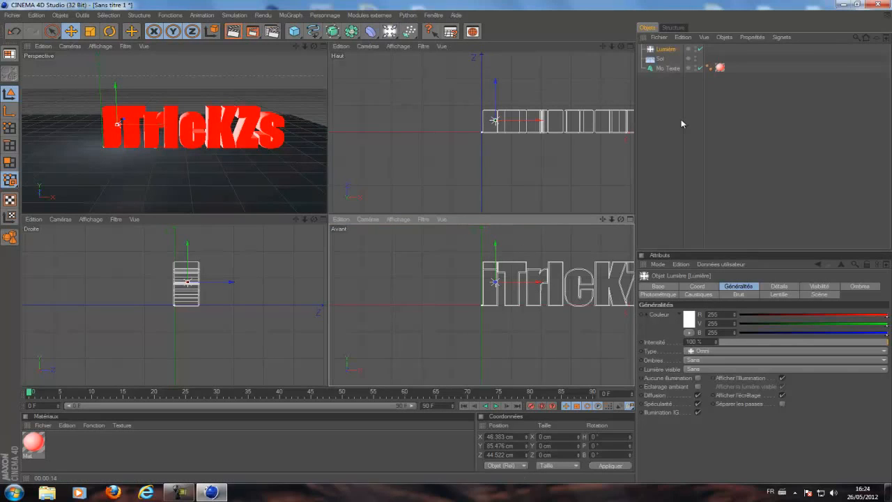
pyautogui.click(666, 141)
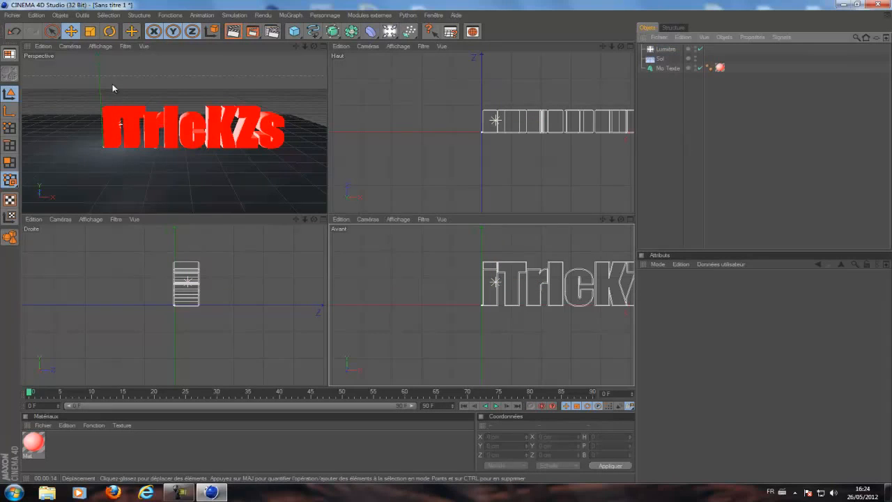
# - Add a second omni light and place it inside the text at about X 173 cm, Y 87 cm and Z 45 cm
pyautogui.click(390, 31)
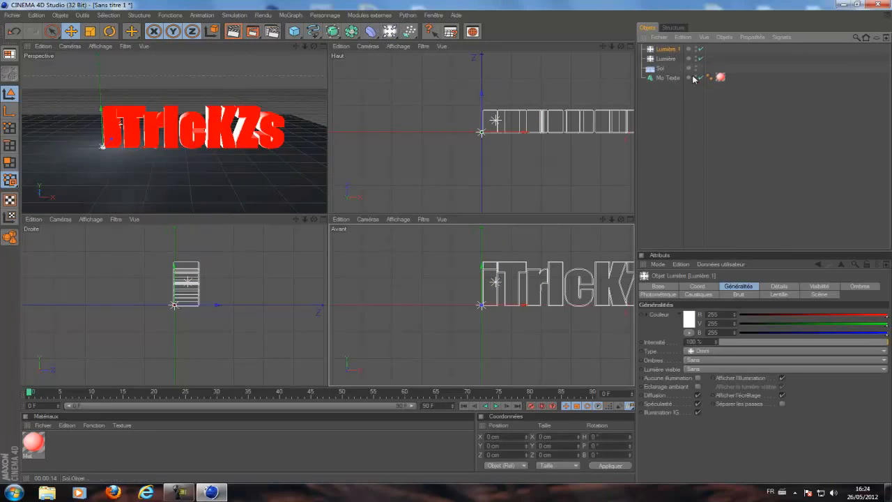
pyautogui.moveTo(538, 131); pyautogui.dragTo(576, 131)
pyautogui.moveTo(535, 96); pyautogui.dragTo(534, 84)
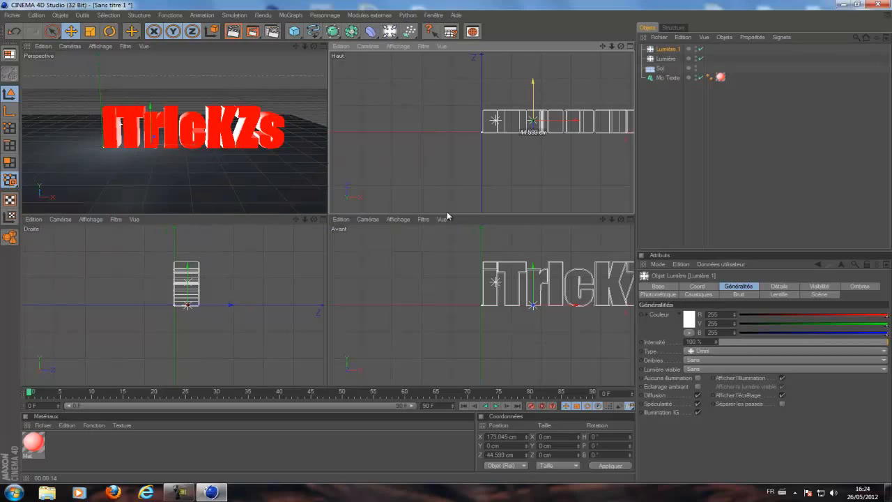
pyautogui.moveTo(189, 264)
pyautogui.mouseDown()
pyautogui.moveTo(189, 253)
pyautogui.moveTo(188, 276)
pyautogui.moveTo(188, 268)
pyautogui.mouseUp()
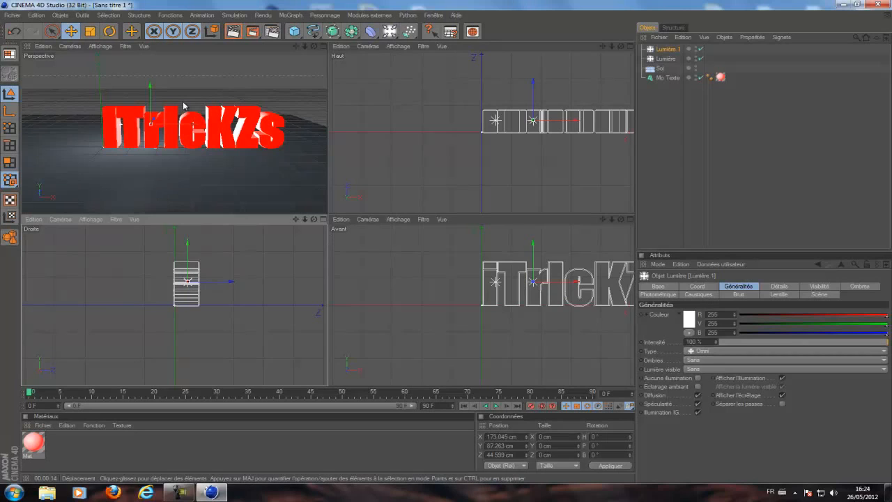
# - Add a third omni light and place it inside the text at about X 309 cm, Y 93 cm and Z 45 cm
pyautogui.click(370, 31)
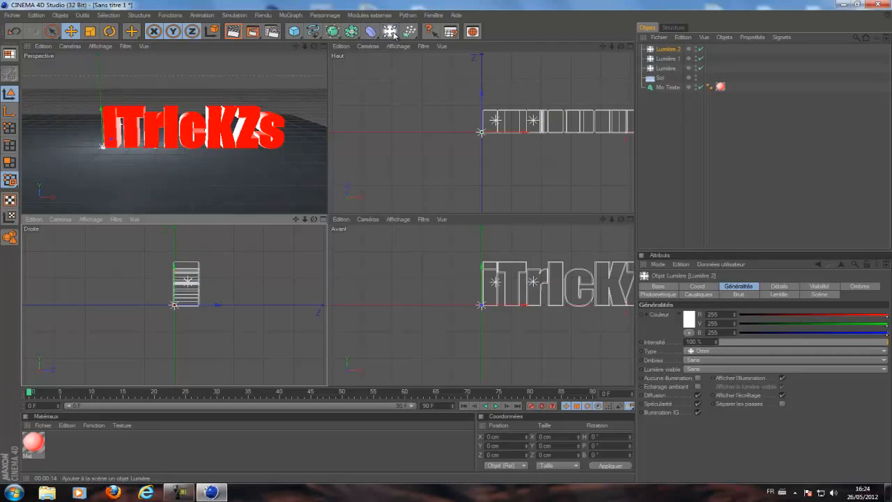
pyautogui.moveTo(521, 136); pyautogui.dragTo(573, 94)
pyautogui.moveTo(448, 243); pyautogui.dragTo(447, 239)
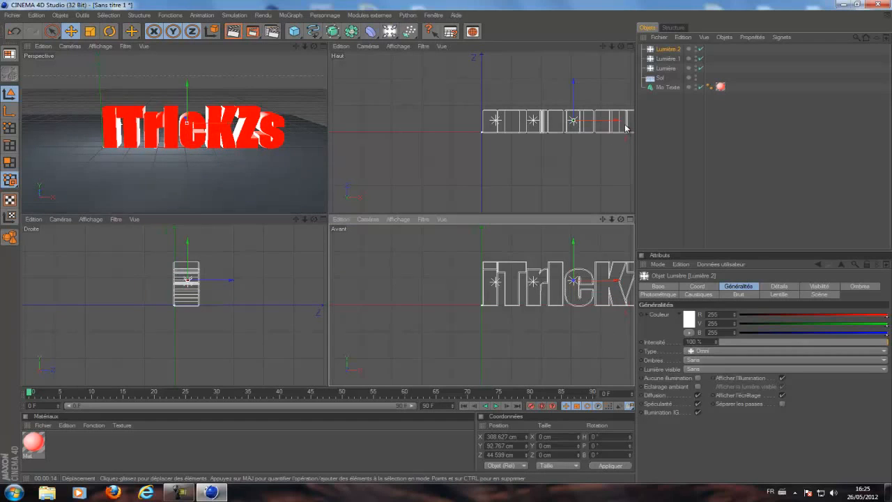
# - Add a fourth omni light and place it near the letter K at about X 446 cm, Y 93 cm and Z 45 cm
pyautogui.click(390, 30)
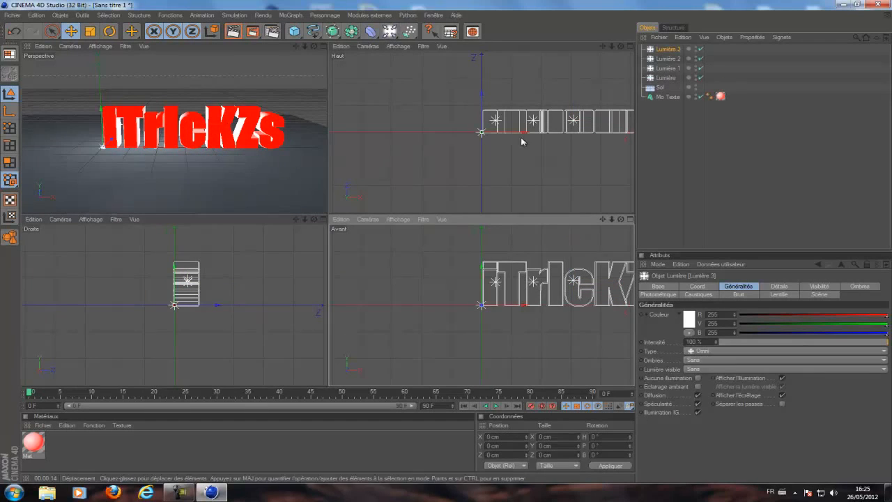
pyautogui.moveTo(604, 47); pyautogui.dragTo(504, 49)
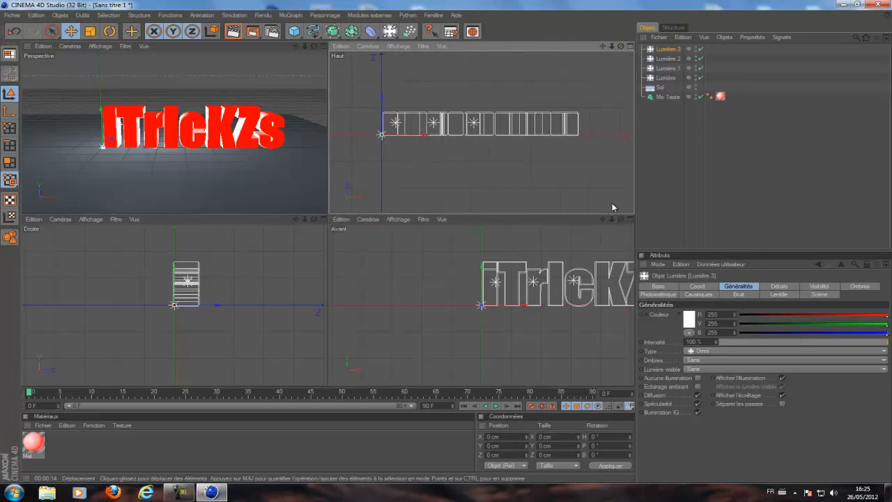
pyautogui.moveTo(603, 220); pyautogui.dragTo(474, 220)
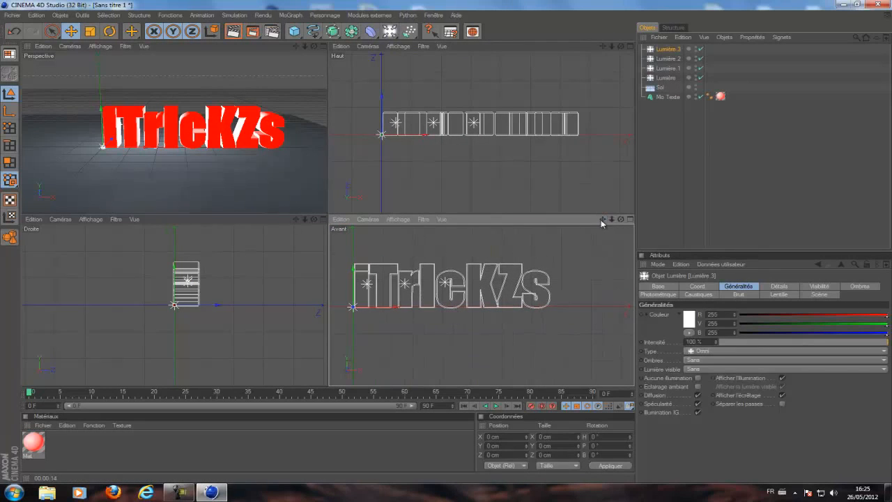
pyautogui.moveTo(395, 306); pyautogui.dragTo(528, 307)
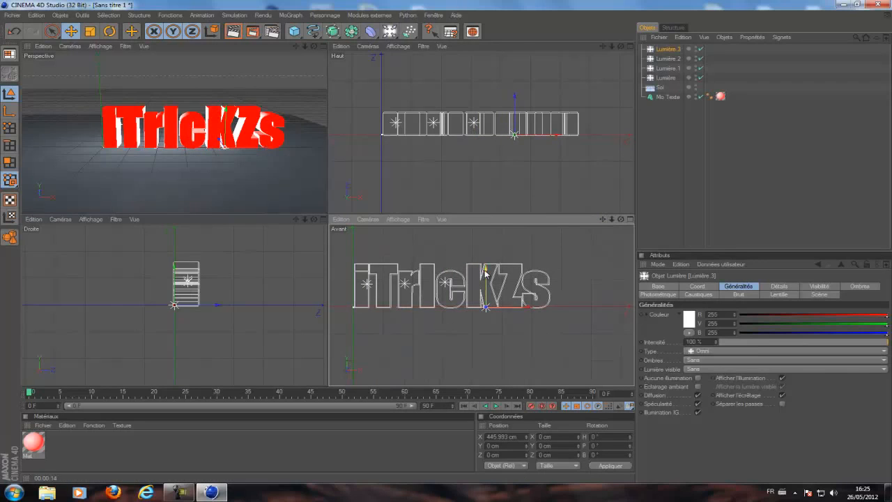
pyautogui.moveTo(486, 272); pyautogui.dragTo(446, 243)
pyautogui.moveTo(216, 281); pyautogui.dragTo(327, 241)
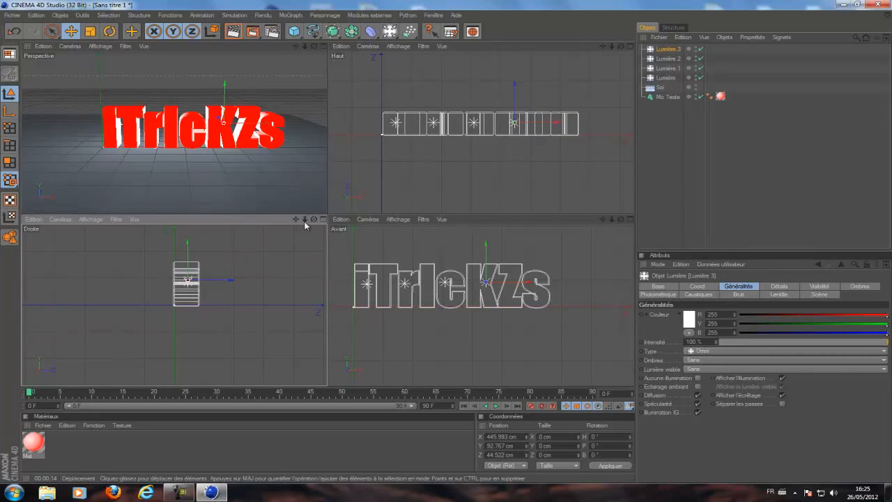
# - Add a fifth omni light and place it near the final letter at about X 590 cm, Y 89 cm and Z 48 cm
pyautogui.click(392, 36)
pyautogui.moveTo(428, 136); pyautogui.dragTo(445, 213)
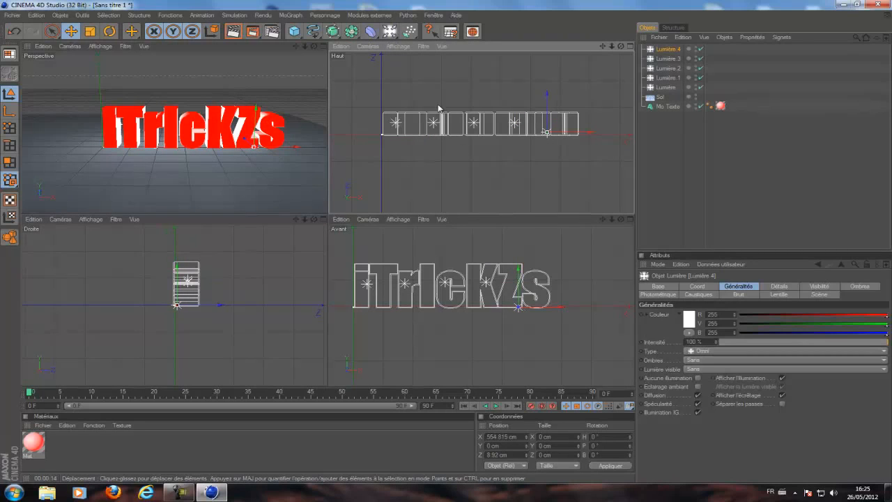
pyautogui.moveTo(548, 94); pyautogui.dragTo(447, 214)
pyautogui.moveTo(519, 270); pyautogui.dragTo(446, 249)
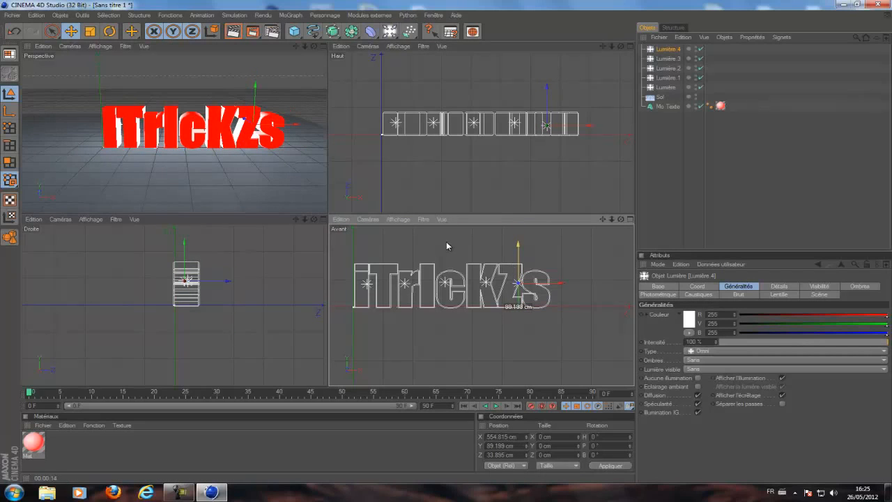
pyautogui.moveTo(558, 284); pyautogui.dragTo(446, 244)
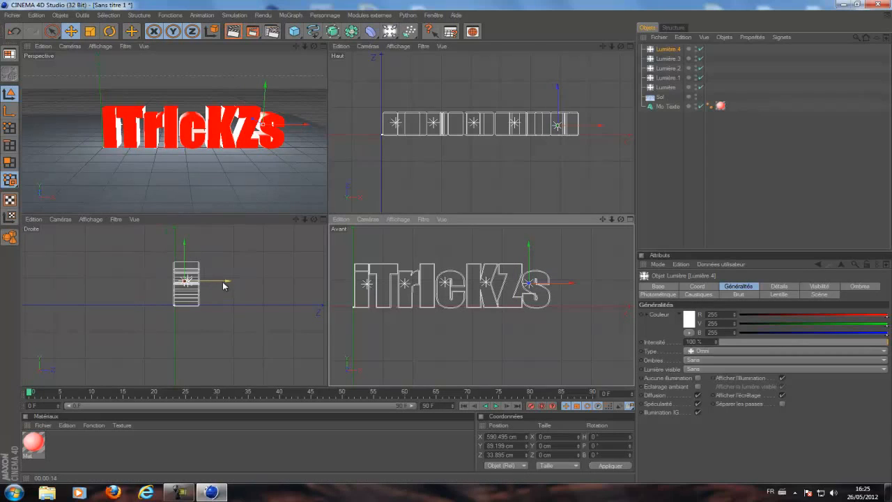
pyautogui.moveTo(223, 285); pyautogui.dragTo(227, 285)
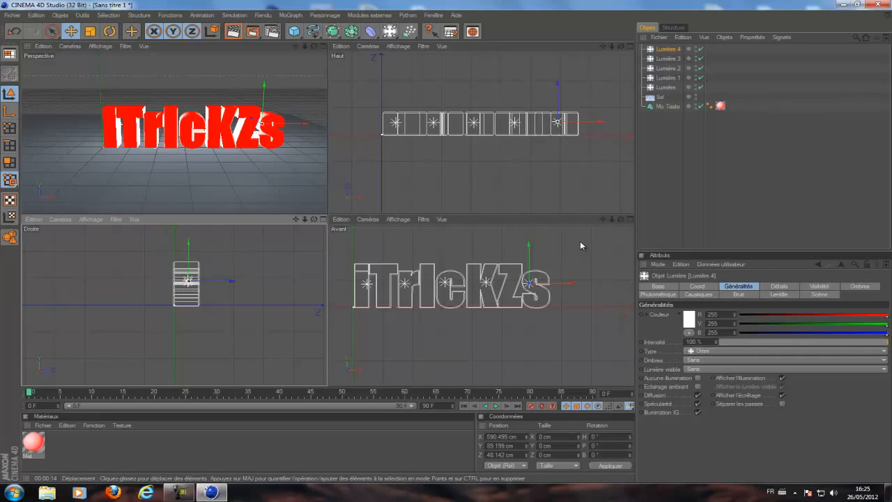
# - Maximize the perspective view and render a preview of the lit text and floor
pyautogui.middleClick(212, 178)
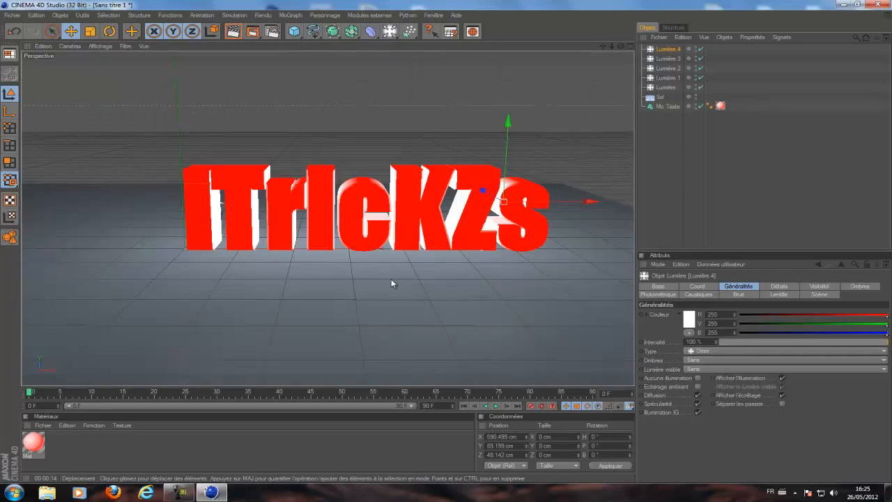
pyautogui.click(234, 32)
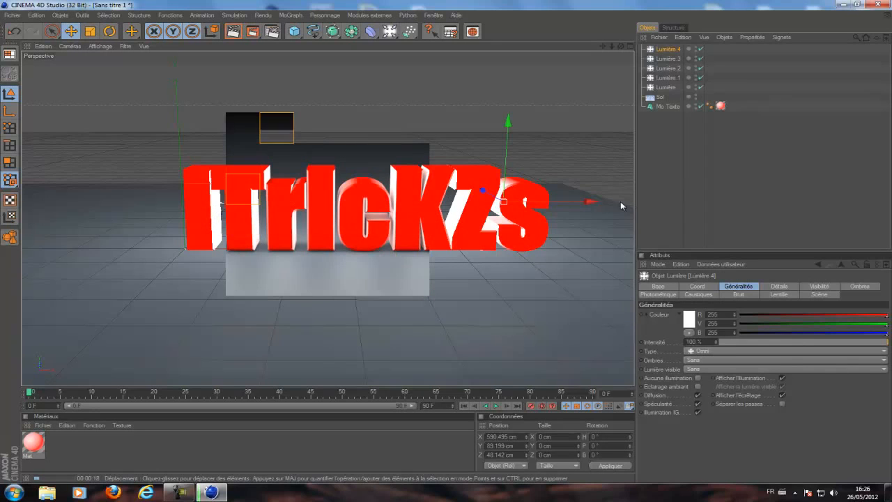
pyautogui.click(683, 175)
# - Check the luminescence colour values of the text material in the material editor
pyautogui.moveTo(742, 89); pyautogui.dragTo(659, 52)
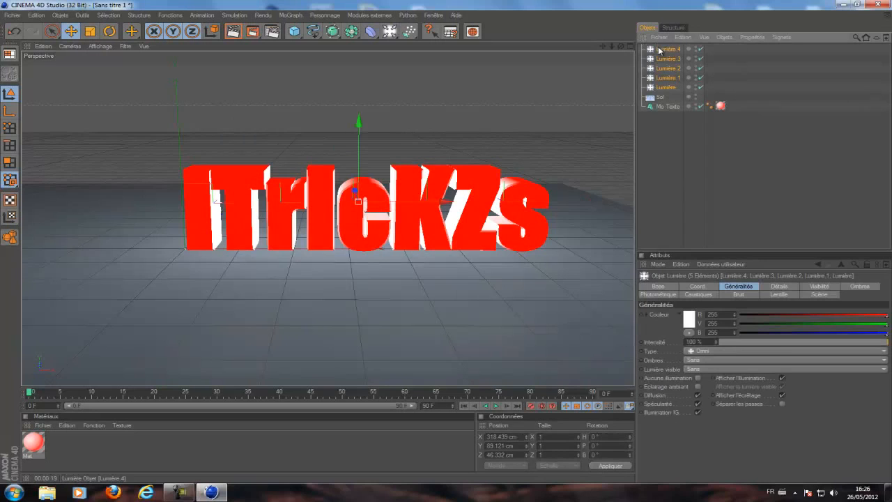
pyautogui.click(721, 106)
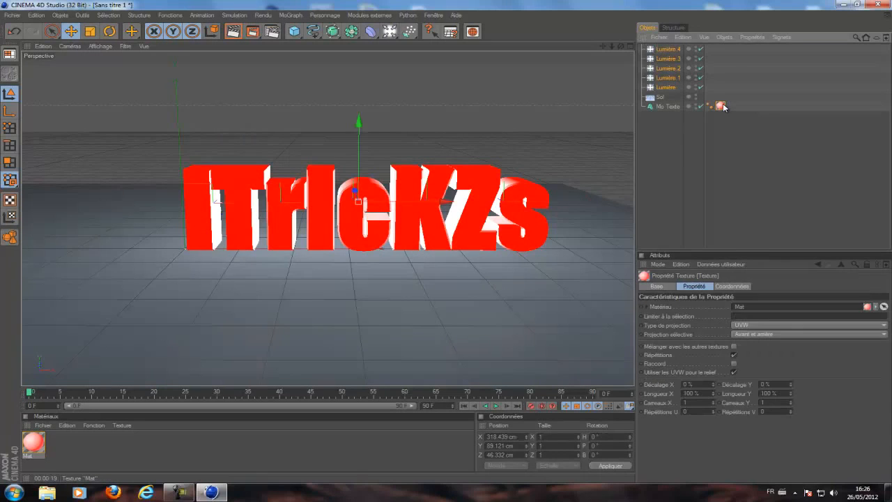
pyautogui.click(33, 446)
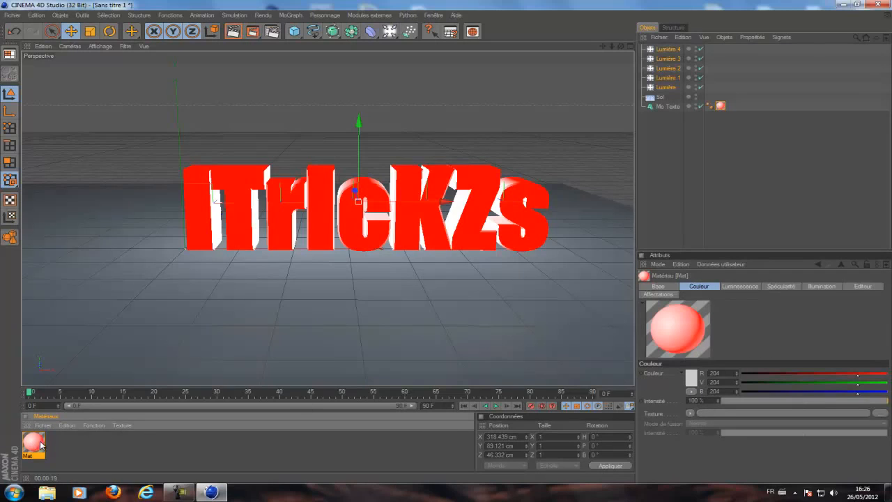
pyautogui.click(76, 452)
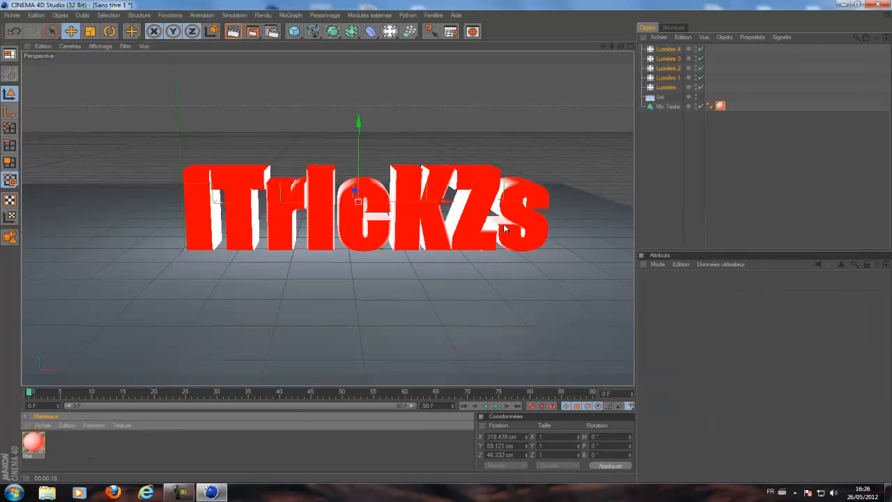
pyautogui.click(667, 99)
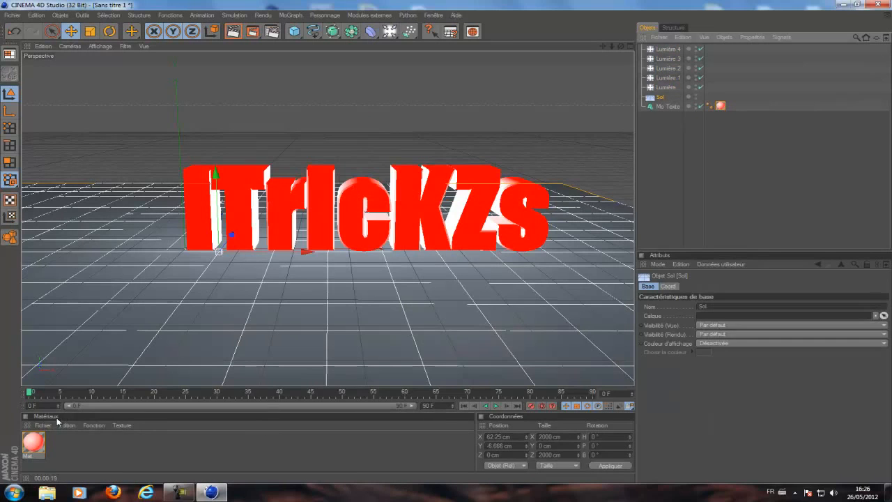
pyautogui.doubleClick(33, 444)
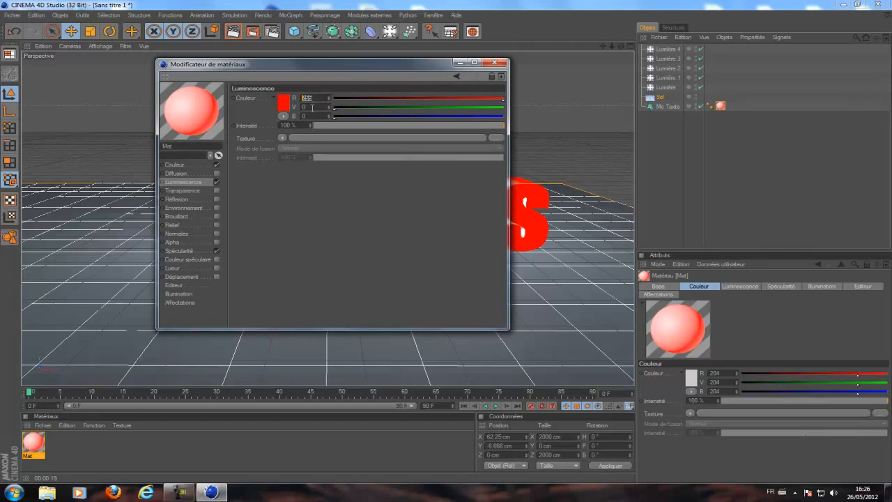
pyautogui.click(460, 62)
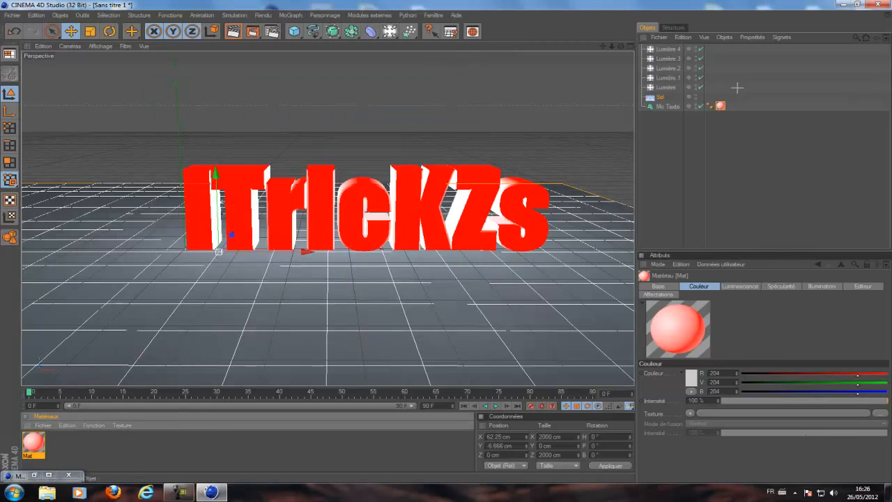
# - Set the colour of all five lights to R 255, V 0, B 0 and render a preview of the perspective view
pyautogui.moveTo(737, 87); pyautogui.dragTo(656, 47)
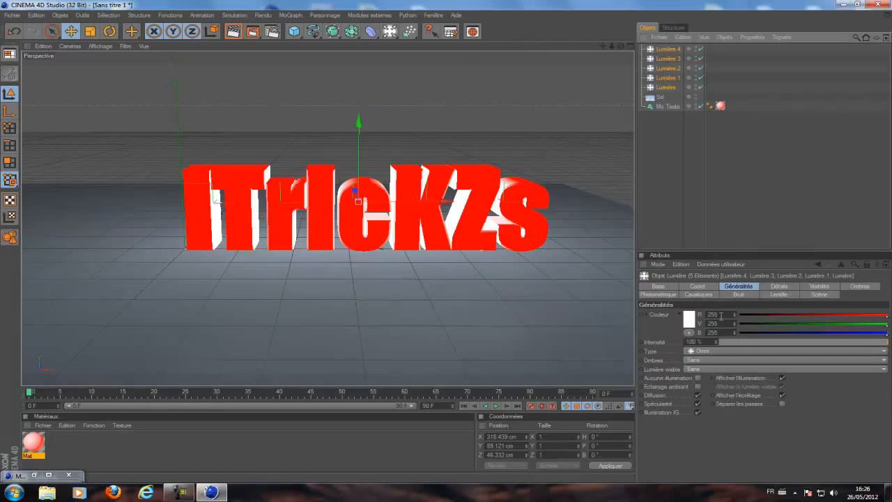
pyautogui.doubleClick(721, 315)
pyautogui.write('255')
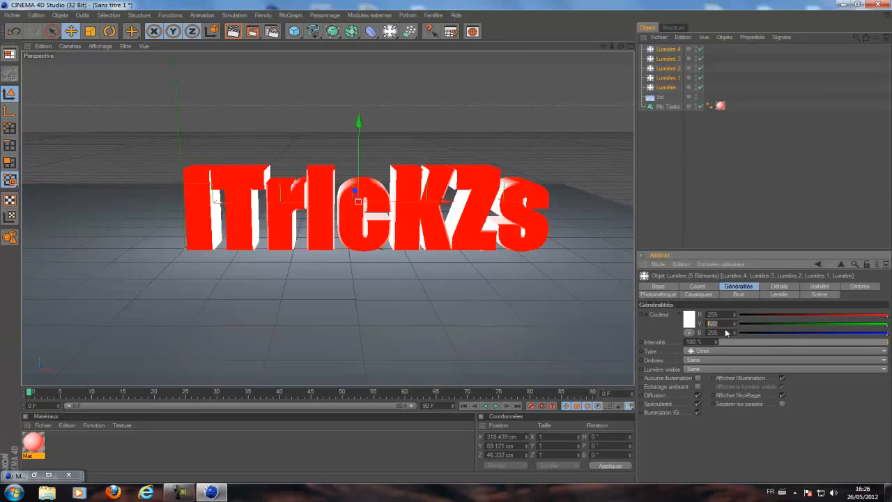
pyautogui.write('0')
pyautogui.press('Tab')
pyautogui.write('0')
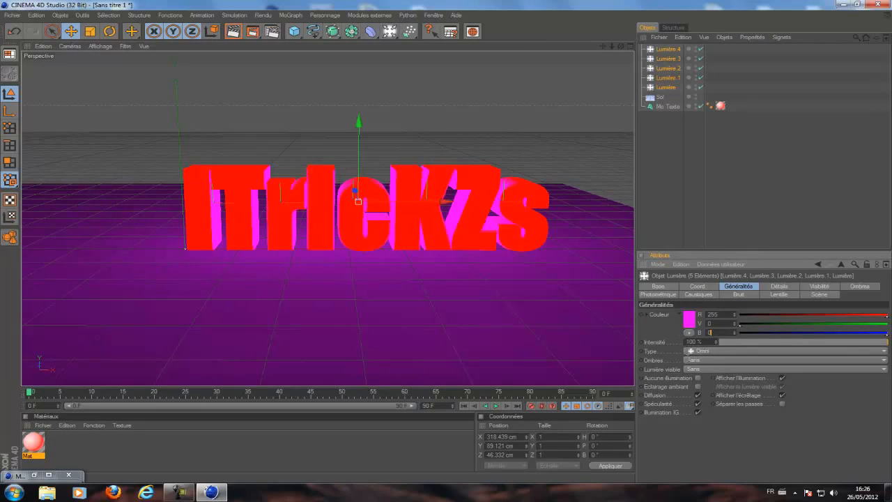
pyautogui.click(399, 457)
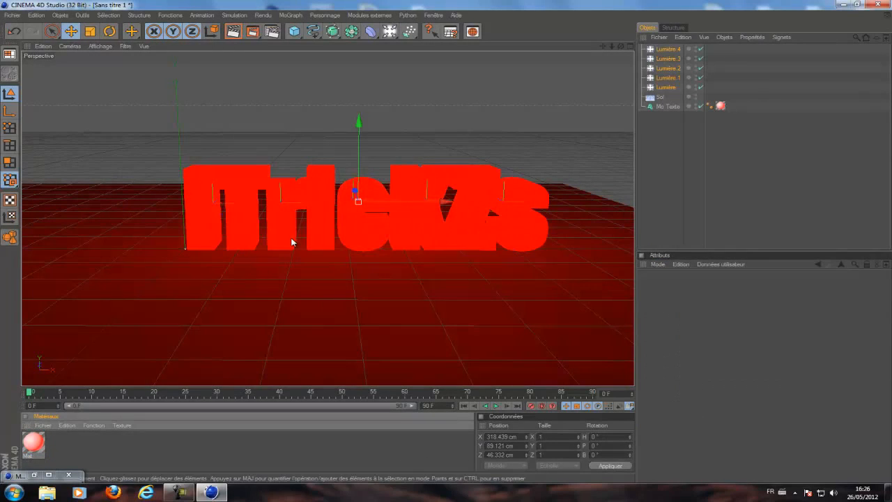
pyautogui.click(233, 31)
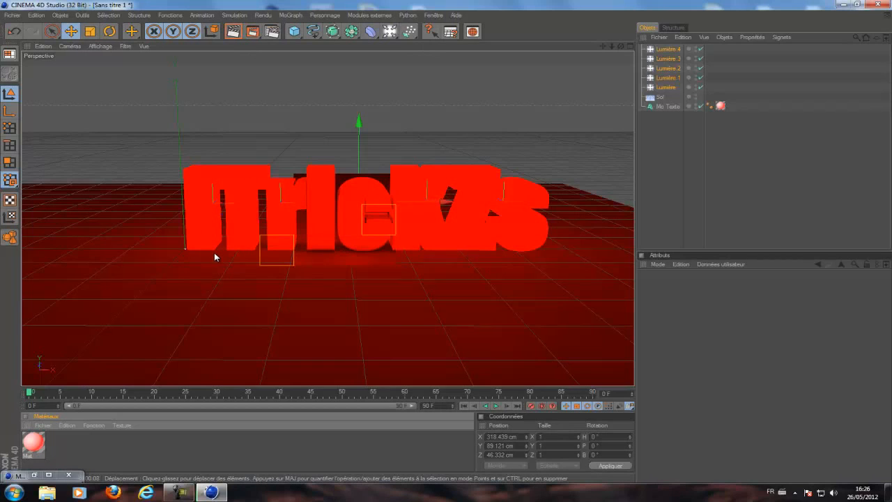
# - Try the Ethnocentric font in the Normal style on the MoGraph text
pyautogui.click(672, 151)
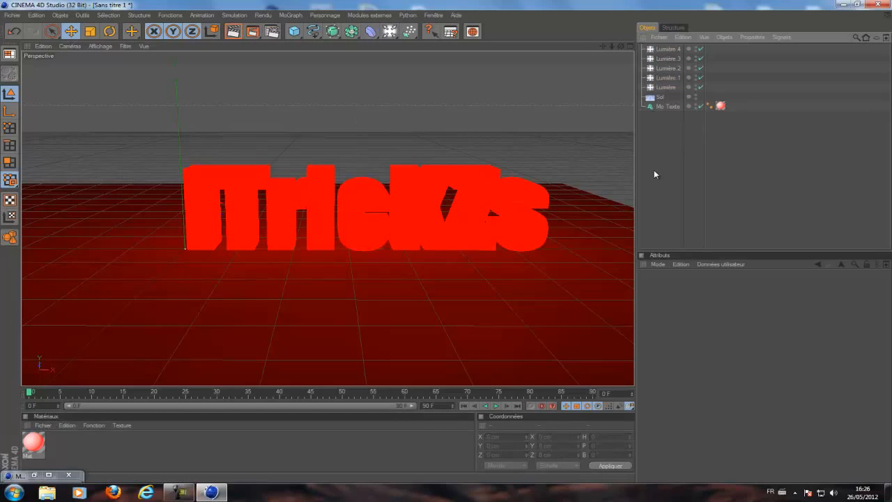
pyautogui.click(667, 106)
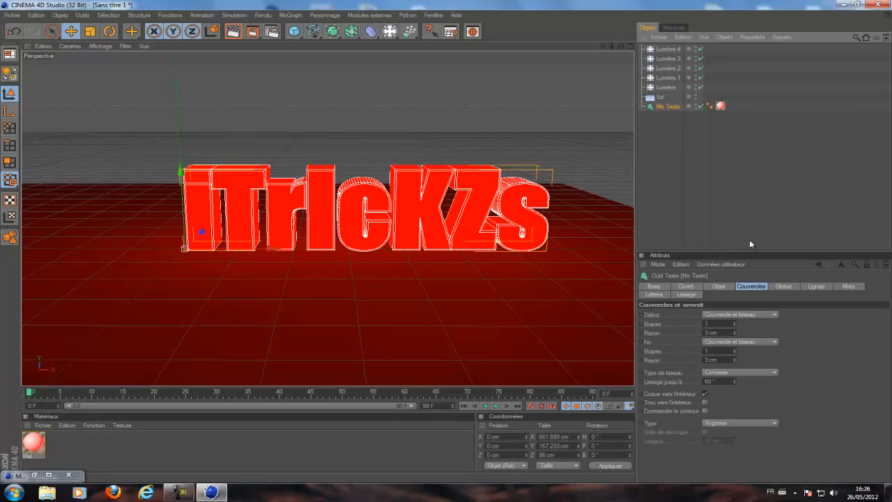
pyautogui.click(719, 286)
pyautogui.click(762, 371)
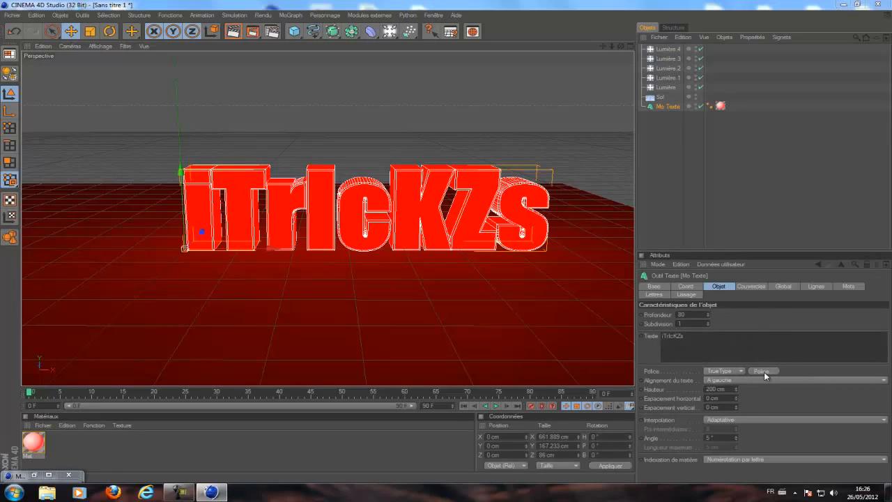
pyautogui.scroll(-5, 35, 119)
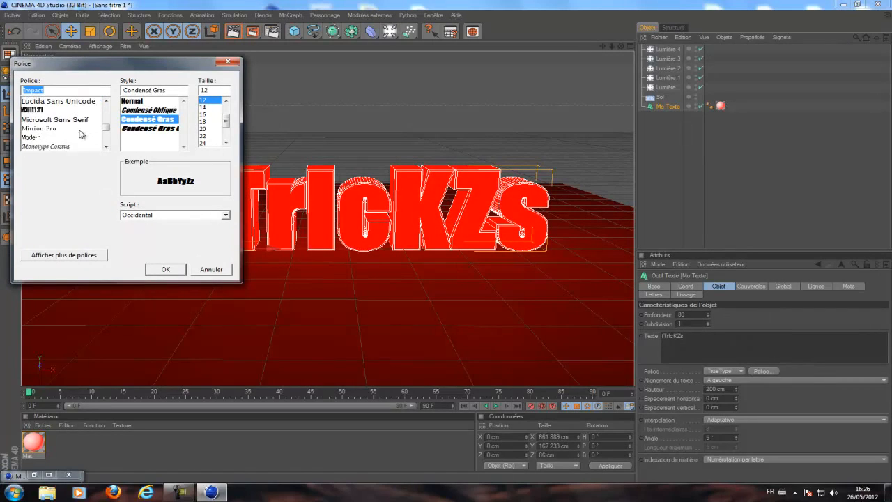
pyautogui.scroll(-6, 81, 136)
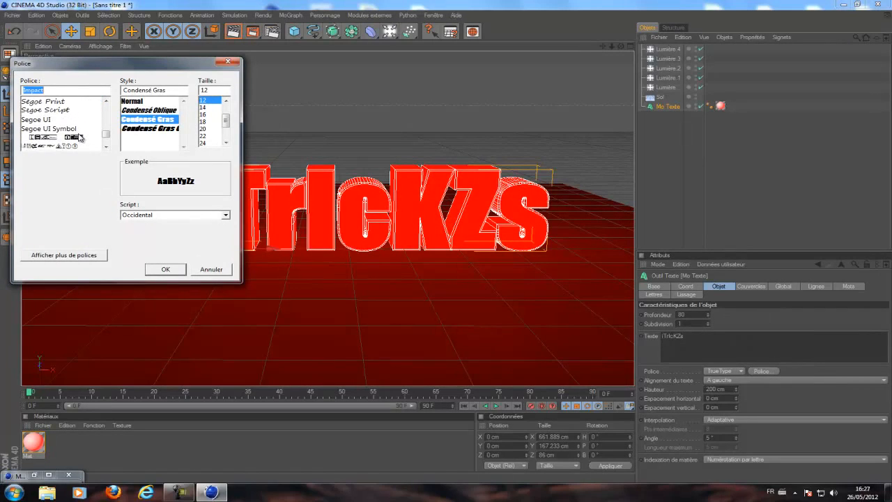
pyautogui.scroll(-1, 81, 139)
pyautogui.click(61, 128)
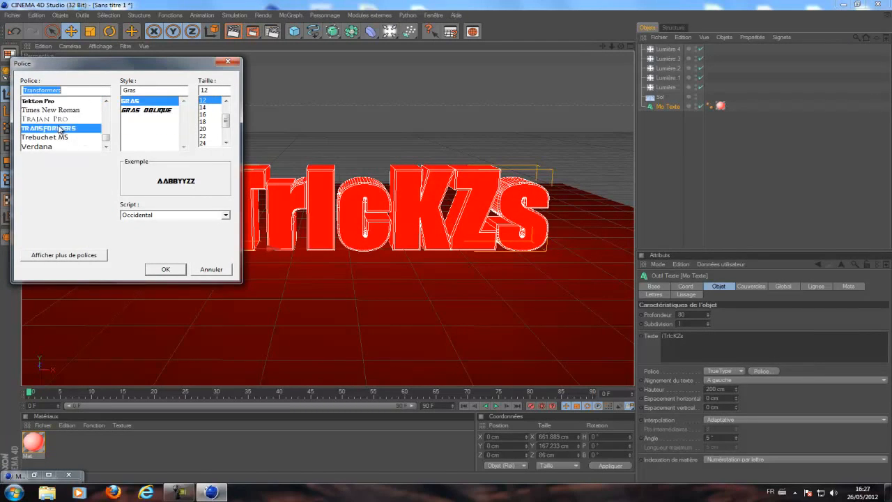
pyautogui.scroll(-4, 66, 115)
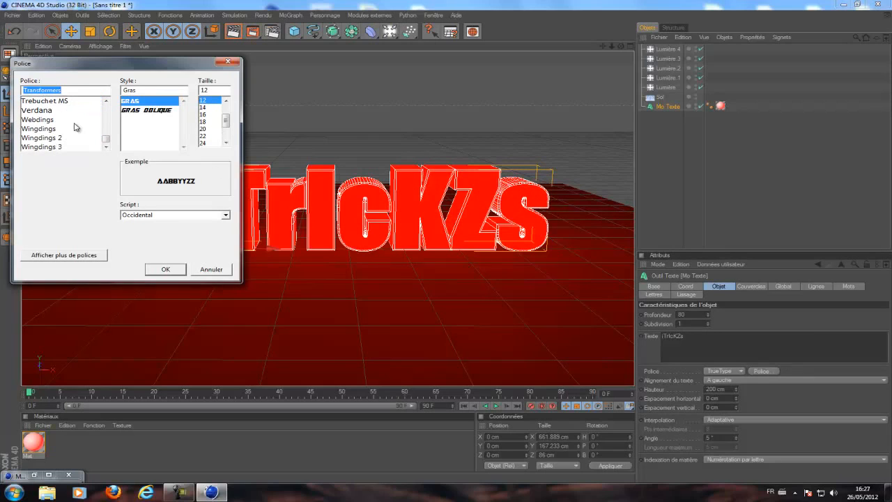
pyautogui.click(68, 139)
pyautogui.moveTo(106, 139)
pyautogui.mouseDown()
pyautogui.moveTo(103, 101)
pyautogui.moveTo(105, 122)
pyautogui.mouseUp()
pyautogui.click(92, 146)
pyautogui.click(143, 103)
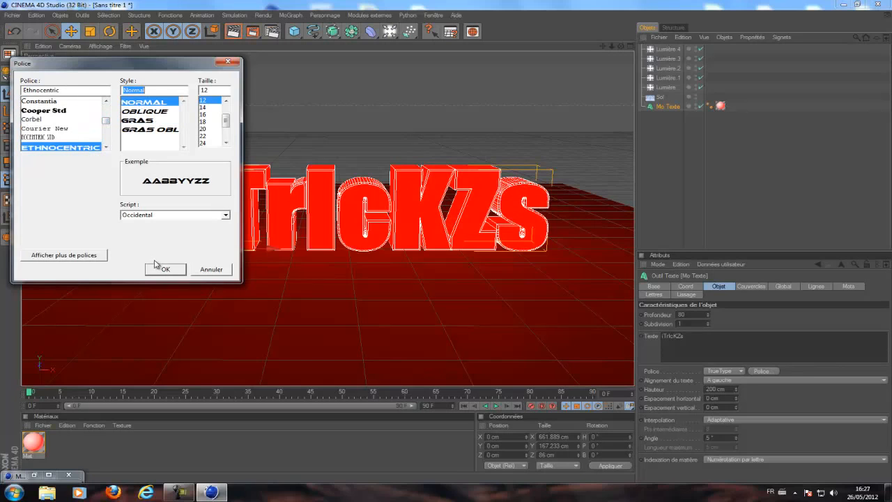
pyautogui.click(158, 268)
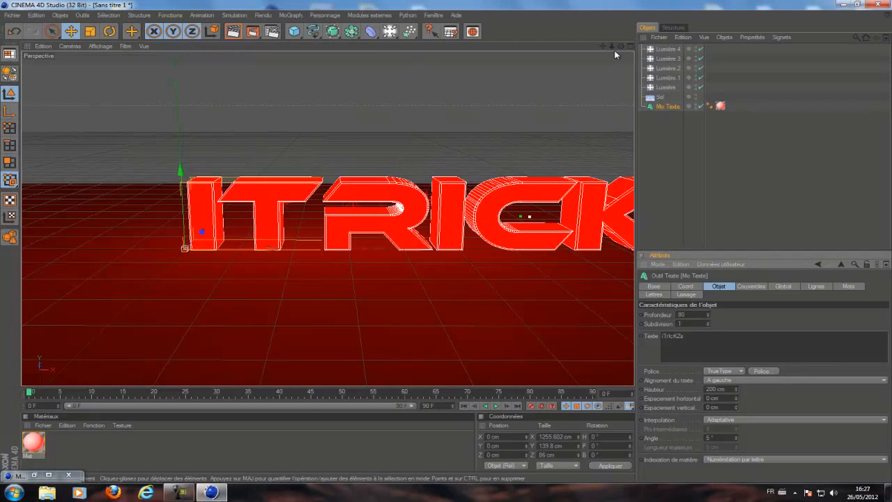
# - Move the floor along the X axis to about 510 cm so it extends under the whole text
pyautogui.moveTo(603, 46); pyautogui.dragTo(403, 306)
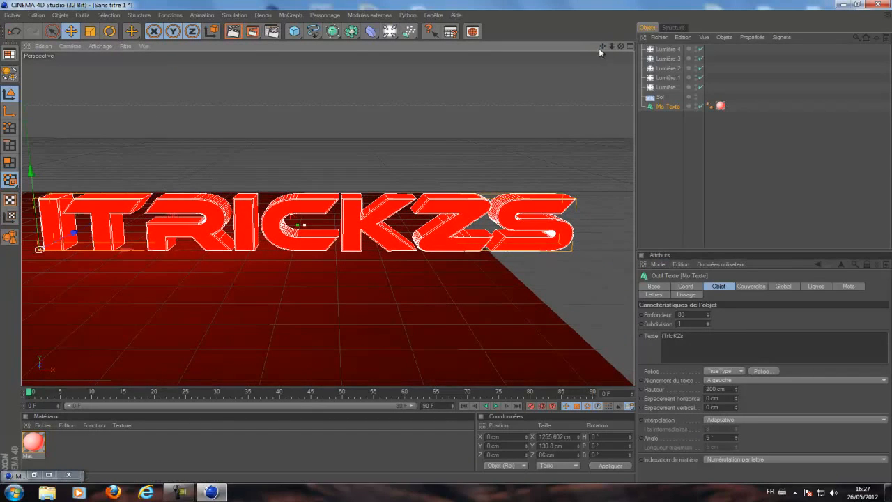
pyautogui.click(664, 98)
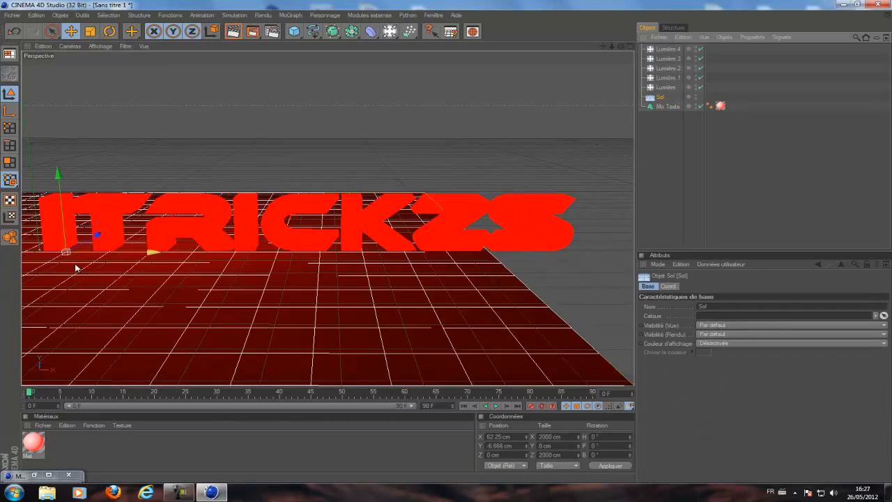
pyautogui.moveTo(145, 253); pyautogui.dragTo(442, 244)
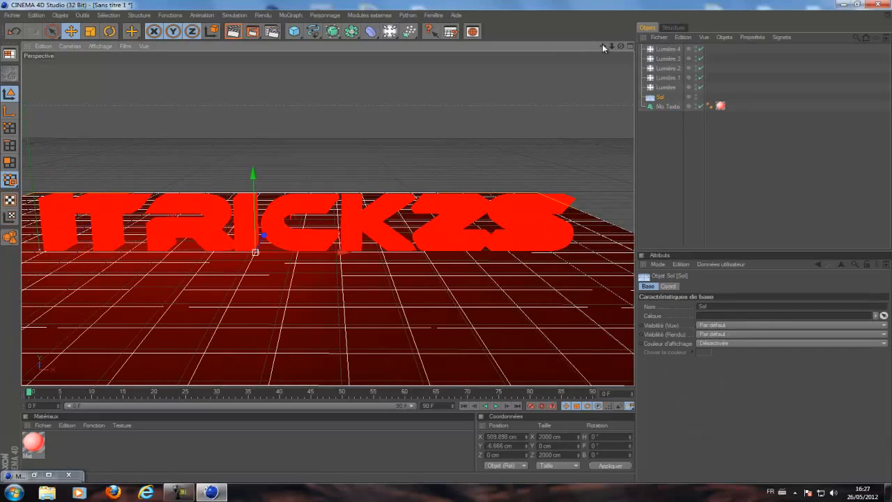
pyautogui.moveTo(602, 46); pyautogui.dragTo(443, 248)
pyautogui.moveTo(604, 46); pyautogui.dragTo(602, 46)
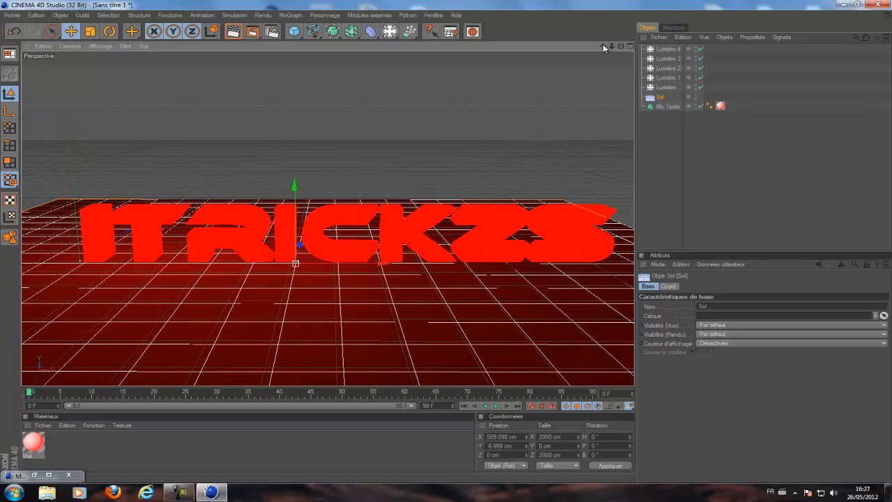
pyautogui.click(647, 174)
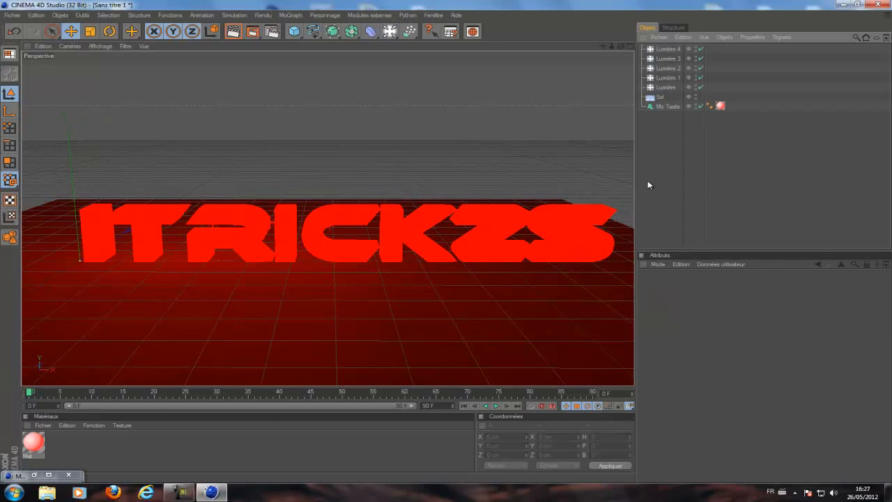
# - Examine the colour and luminescence settings of the text material
pyautogui.click(33, 444)
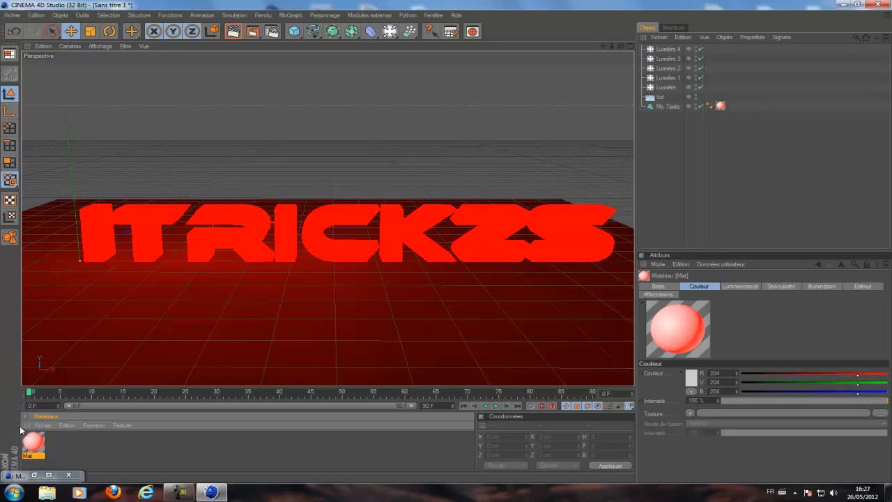
pyautogui.click(739, 287)
pyautogui.click(698, 287)
pyautogui.click(752, 289)
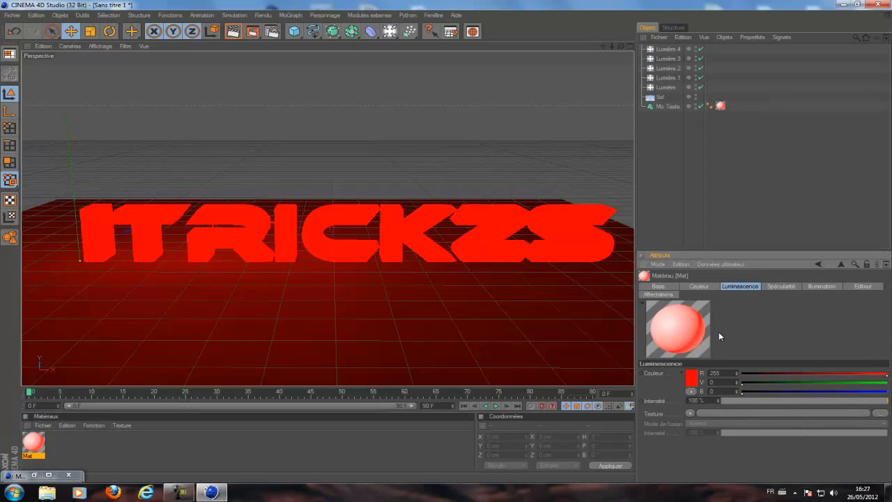
pyautogui.click(658, 286)
pyautogui.click(699, 286)
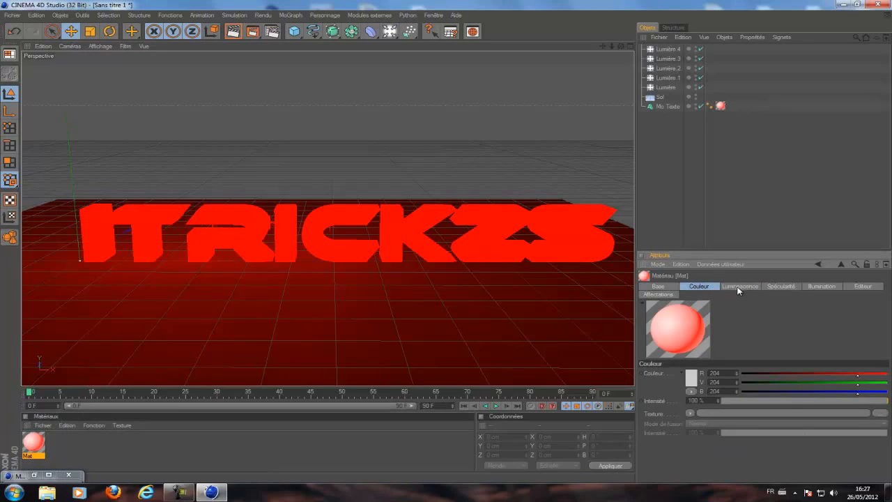
pyautogui.click(739, 287)
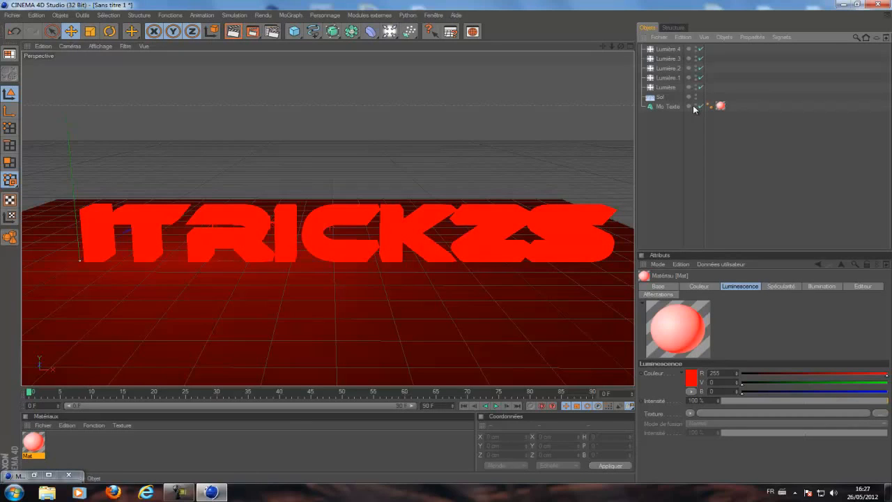
# - Undo the floor move and the font change on the text
pyautogui.click(13, 33)
pyautogui.click(13, 33)
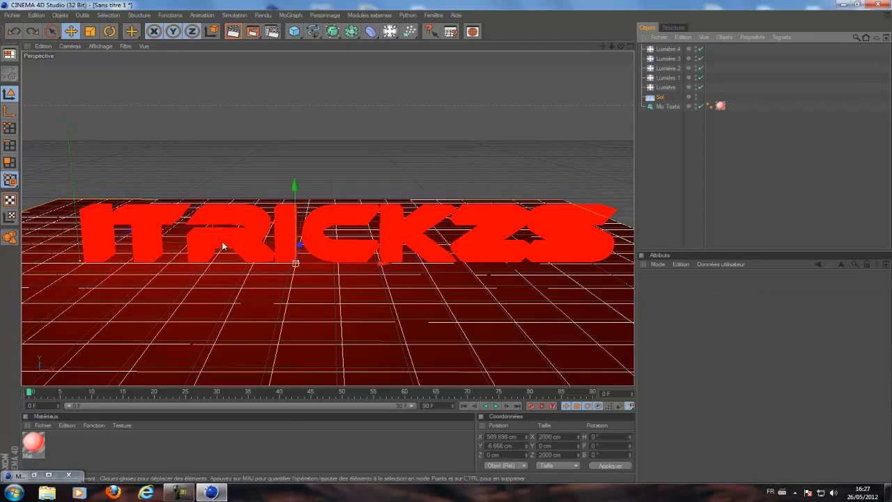
pyautogui.click(13, 32)
pyautogui.click(13, 32)
pyautogui.click(13, 32)
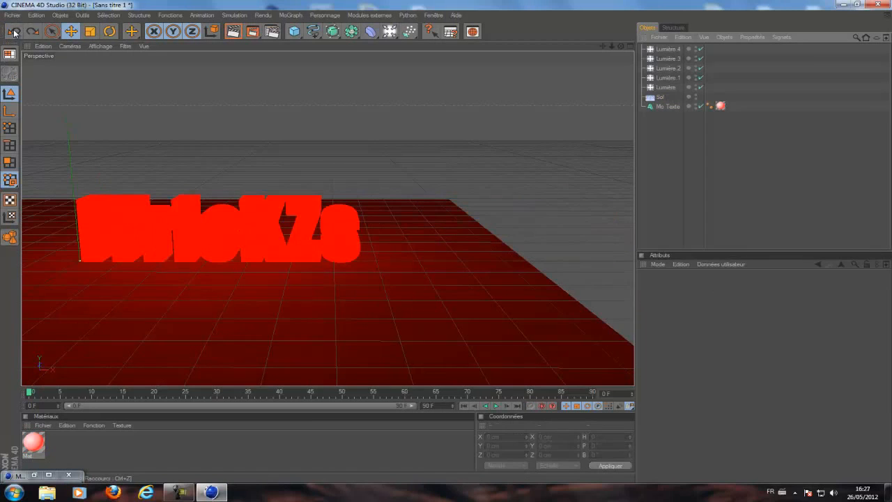
pyautogui.click(14, 32)
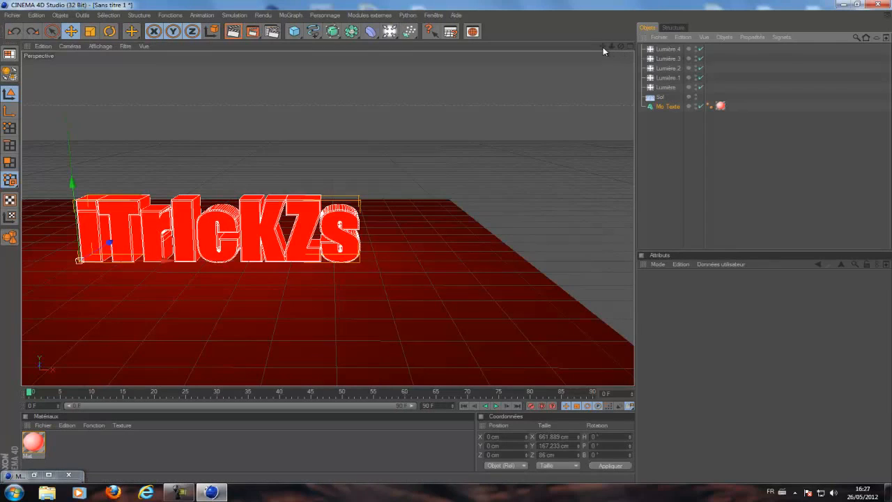
pyautogui.moveTo(603, 47); pyautogui.dragTo(449, 240)
pyautogui.scroll(2, 449, 198)
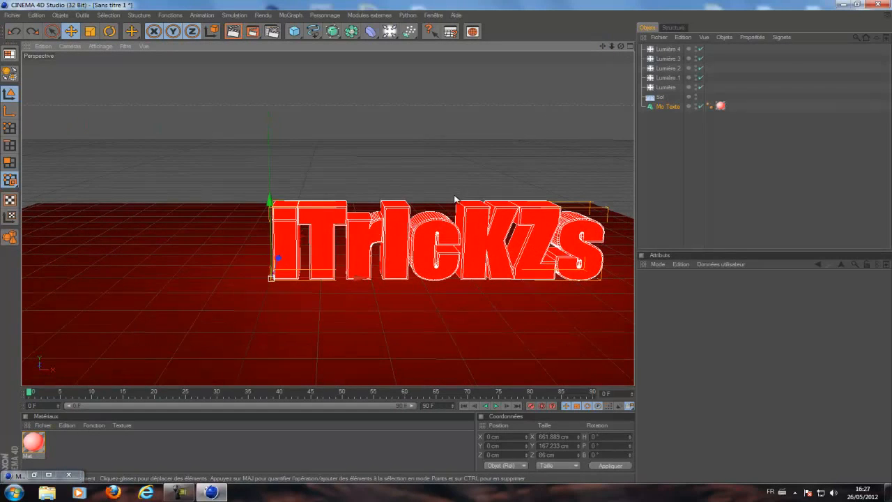
pyautogui.moveTo(353, 279); pyautogui.dragTo(460, 245)
pyautogui.hotkey('ctrl', 'z')
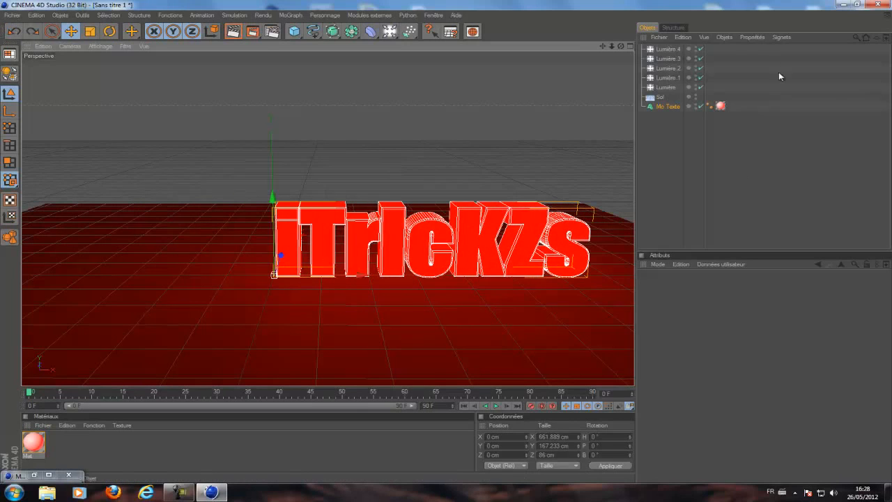
pyautogui.moveTo(603, 46); pyautogui.dragTo(509, 43)
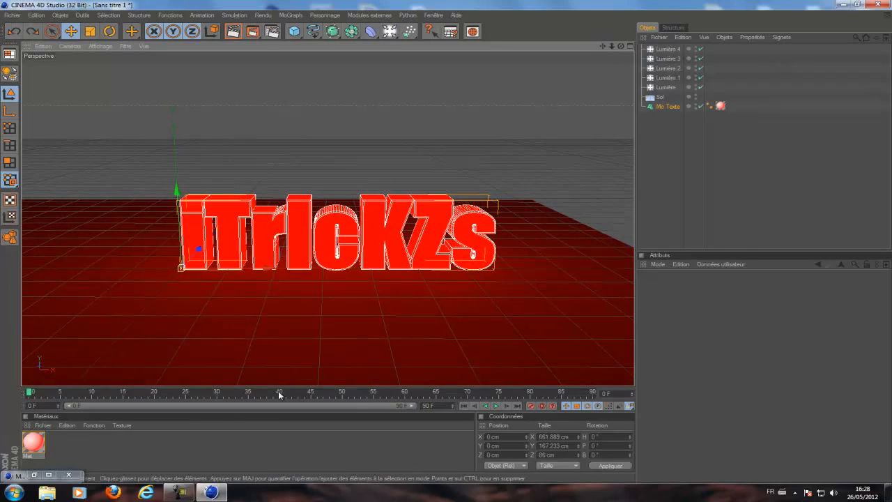
# - Record a keyframe for the text material's luminescence colour at frame 0
pyautogui.click(39, 445)
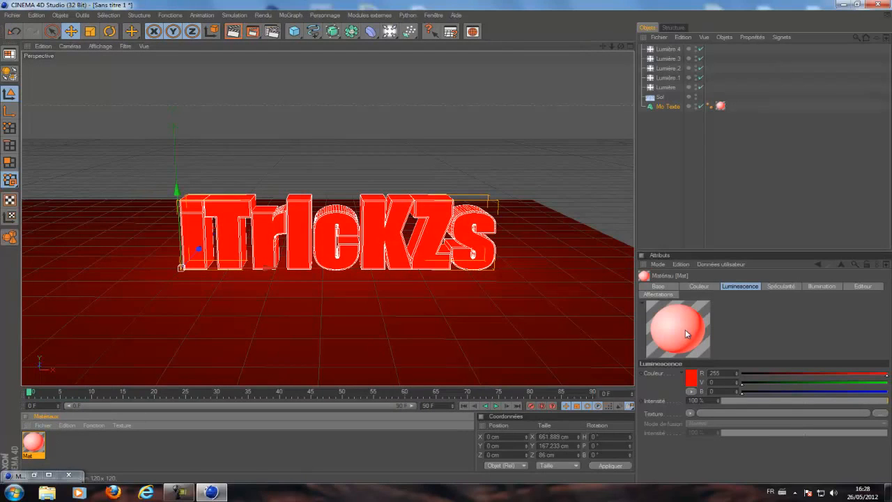
pyautogui.click(154, 453)
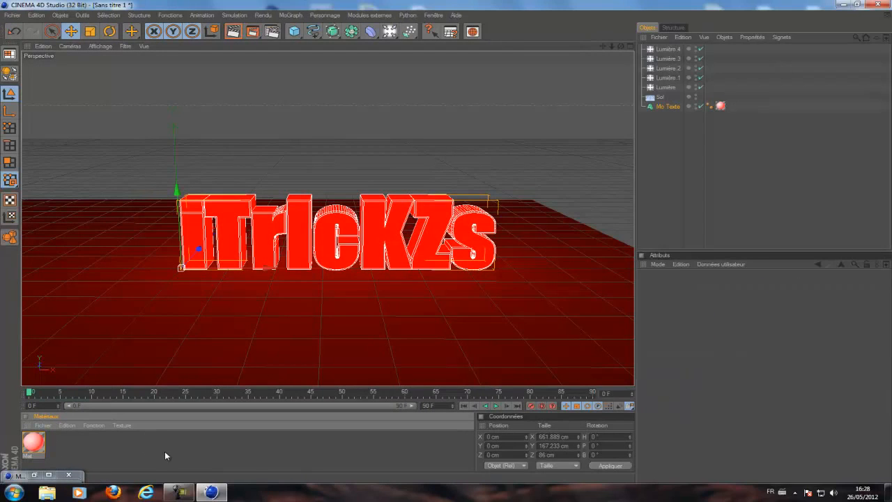
pyautogui.click(40, 446)
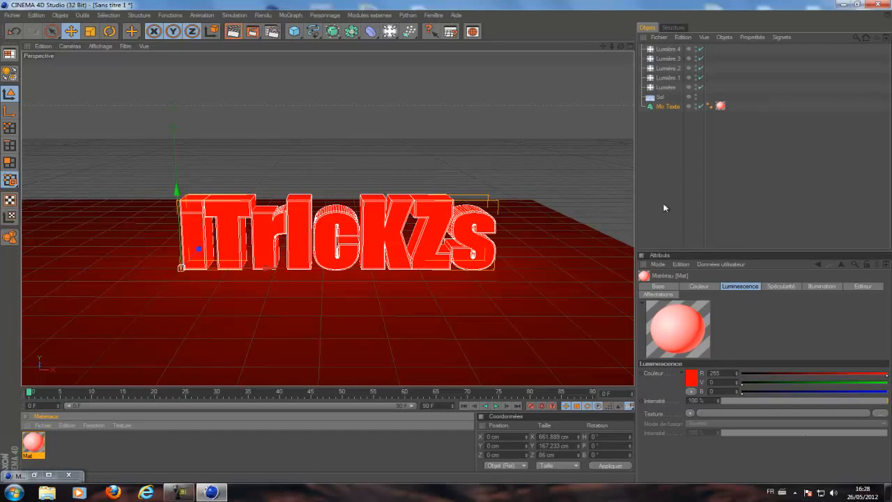
pyautogui.click(643, 374)
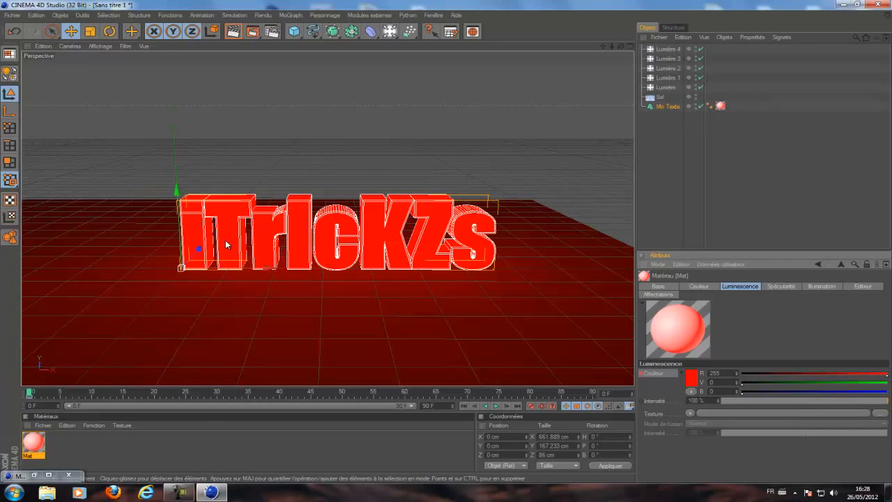
# - Go to frame 40 and set the text material's luminescence colour to R 0, V 114, B 255
pyautogui.moveTo(30, 393); pyautogui.dragTo(243, 400)
pyautogui.moveTo(304, 399); pyautogui.dragTo(279, 397)
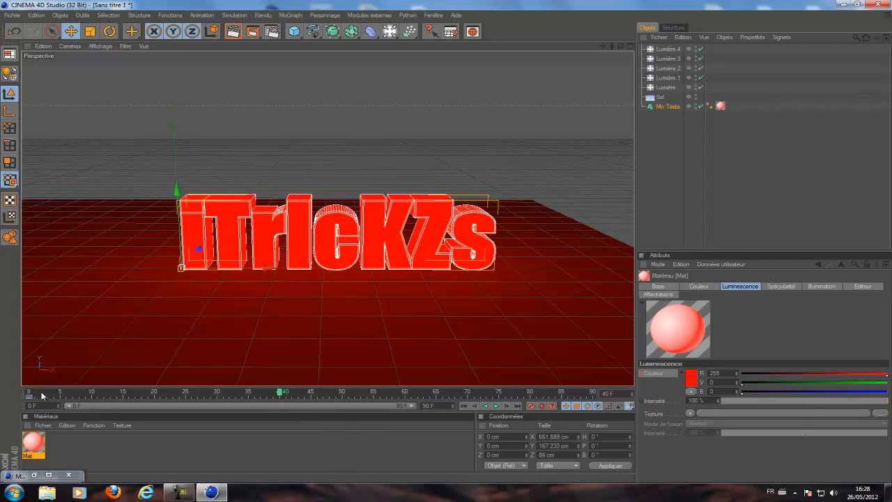
pyautogui.click(186, 450)
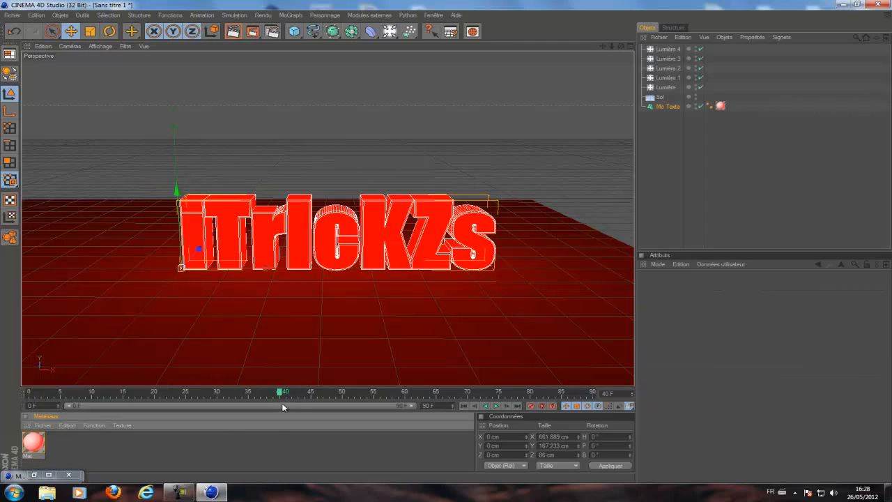
pyautogui.click(31, 443)
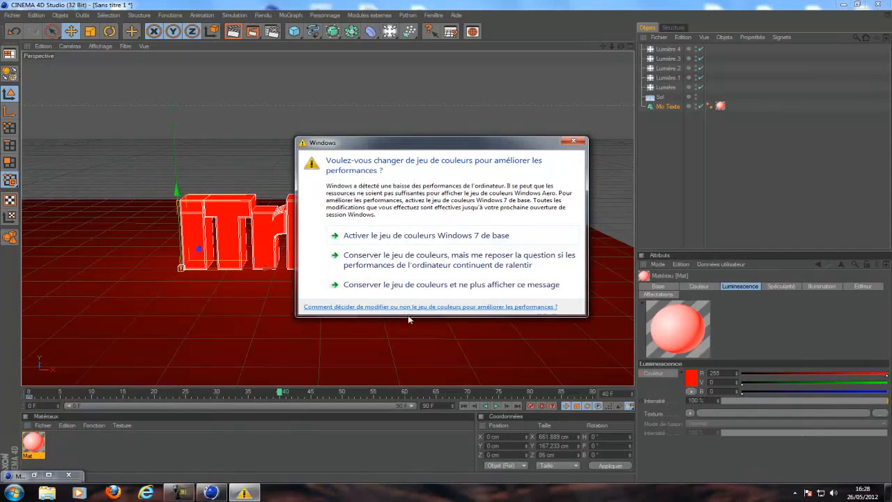
pyautogui.click(580, 144)
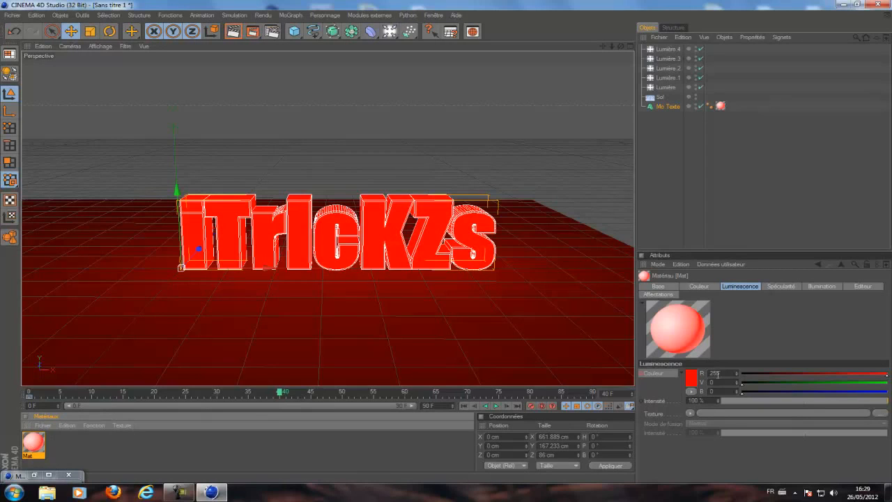
pyautogui.click(690, 380)
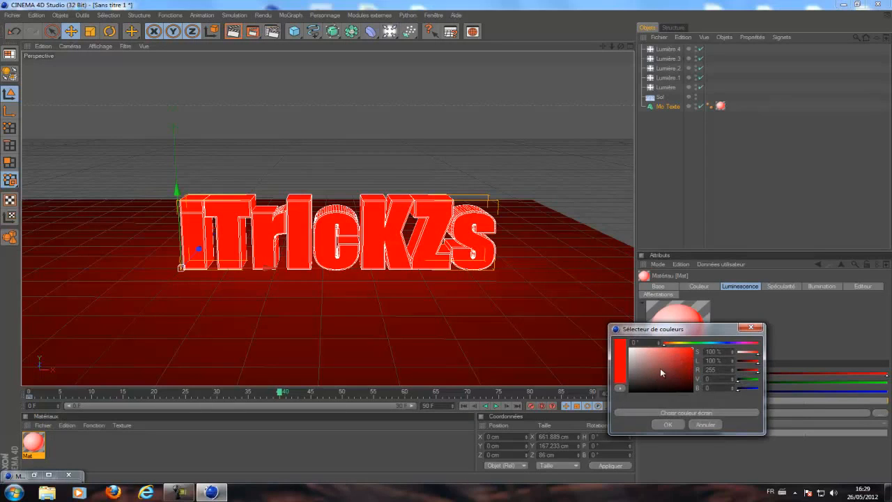
pyautogui.click(675, 344)
pyautogui.moveTo(676, 367); pyautogui.dragTo(697, 345)
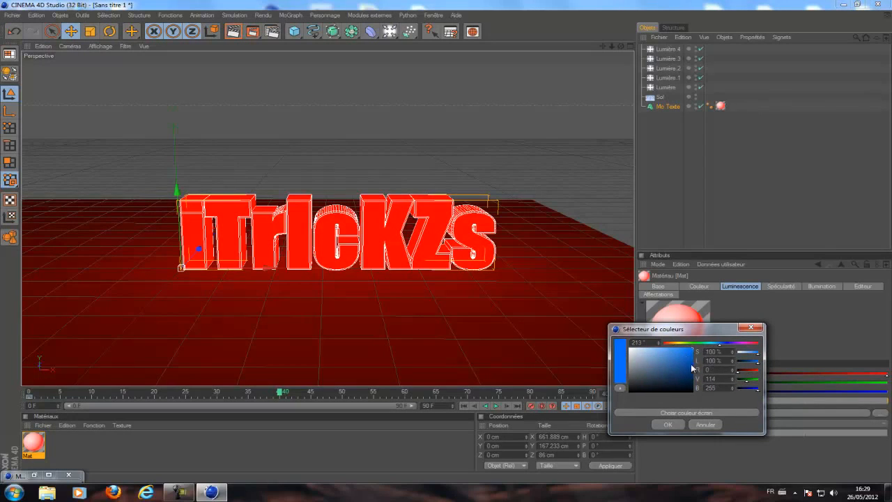
pyautogui.click(668, 425)
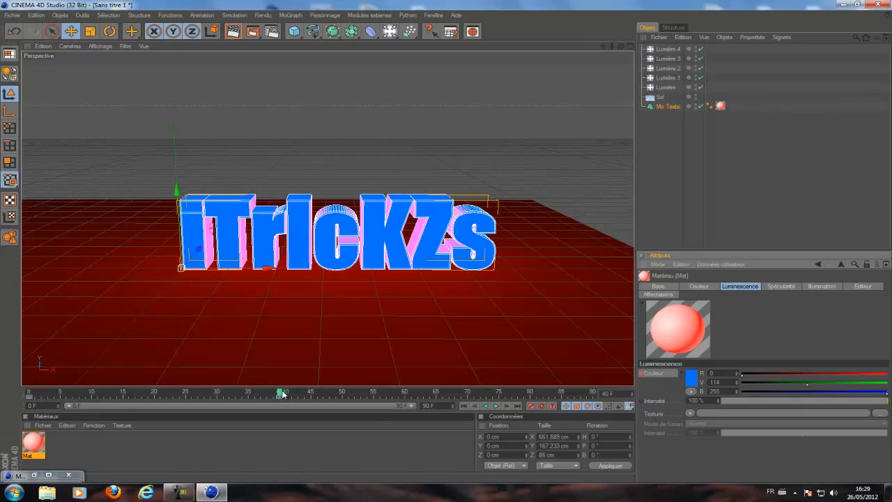
# - Play back the text's luminescence colour animation from frame 0, stop it, and return to frame 0
pyautogui.click(484, 407)
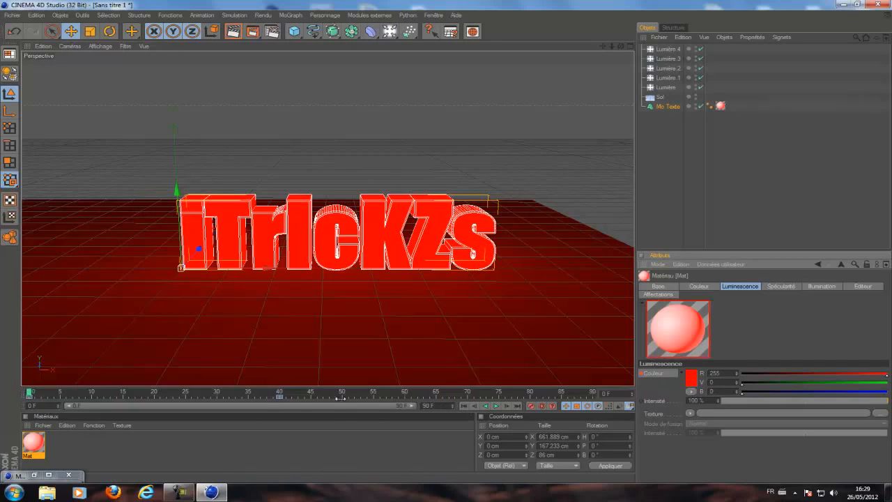
pyautogui.click(496, 406)
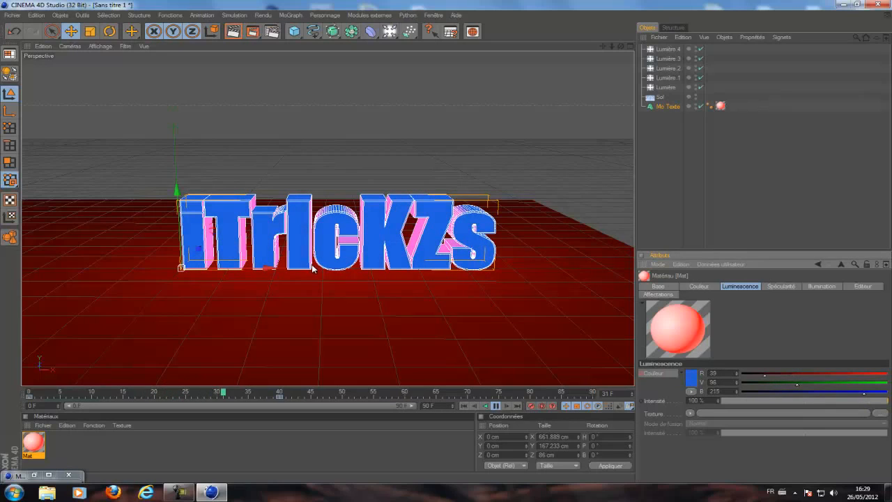
pyautogui.click(373, 451)
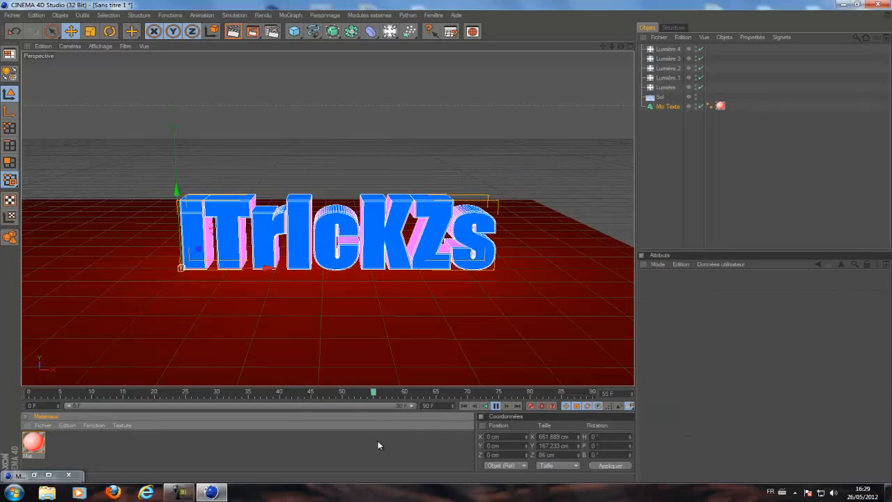
pyautogui.click(496, 406)
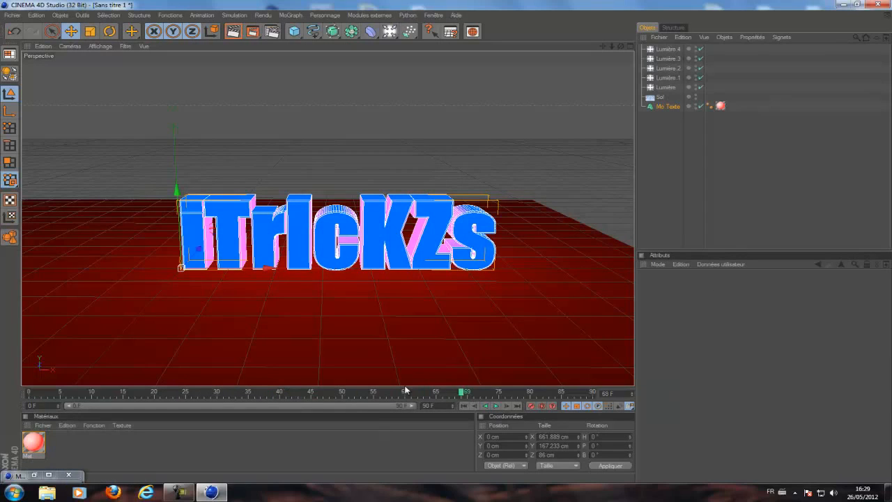
pyautogui.click(268, 392)
pyautogui.moveTo(167, 394); pyautogui.dragTo(0, 413)
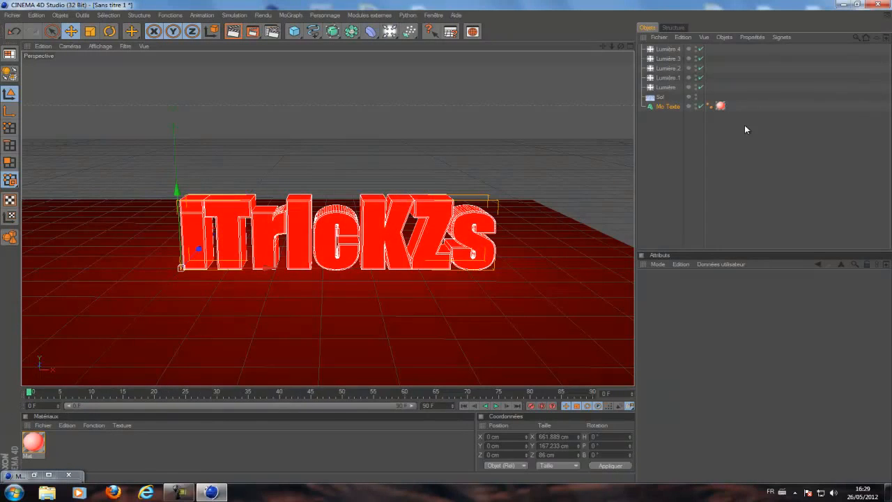
# - With the text material selected, go to frame 80, set the animation's end to frame 160, and extend the preview range to frame 119
pyautogui.click(669, 106)
pyautogui.click(31, 446)
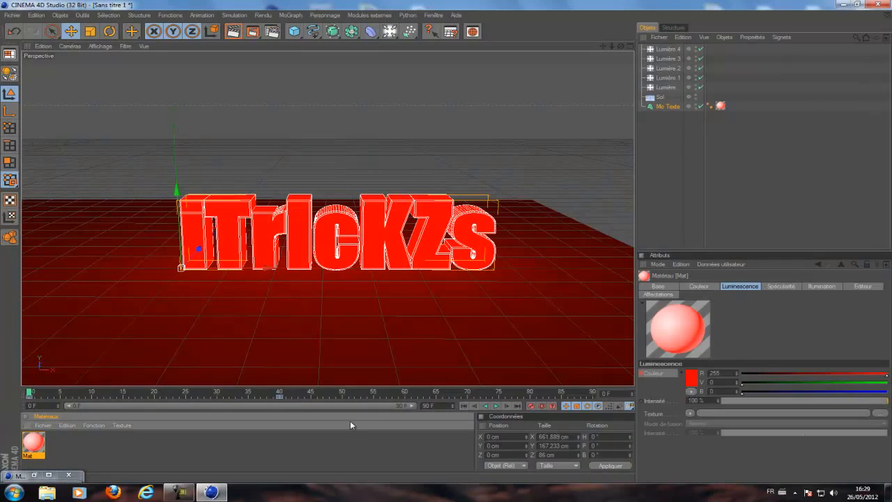
pyautogui.click(531, 394)
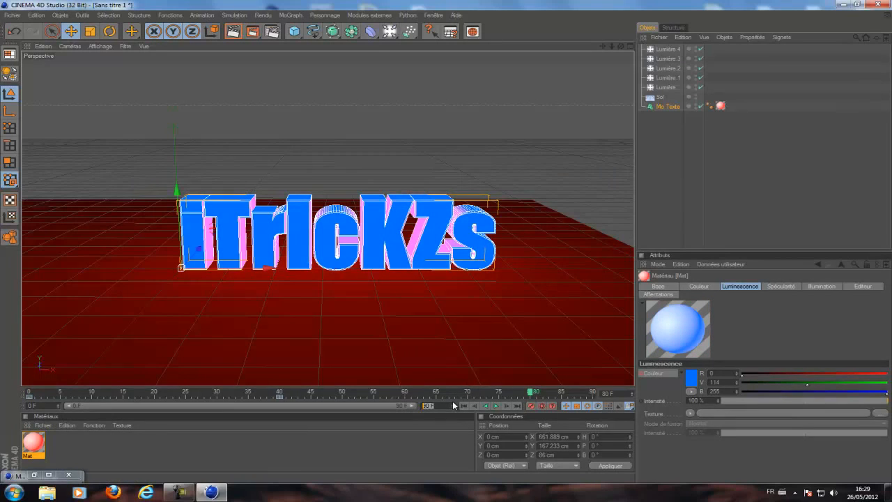
pyautogui.click(445, 422)
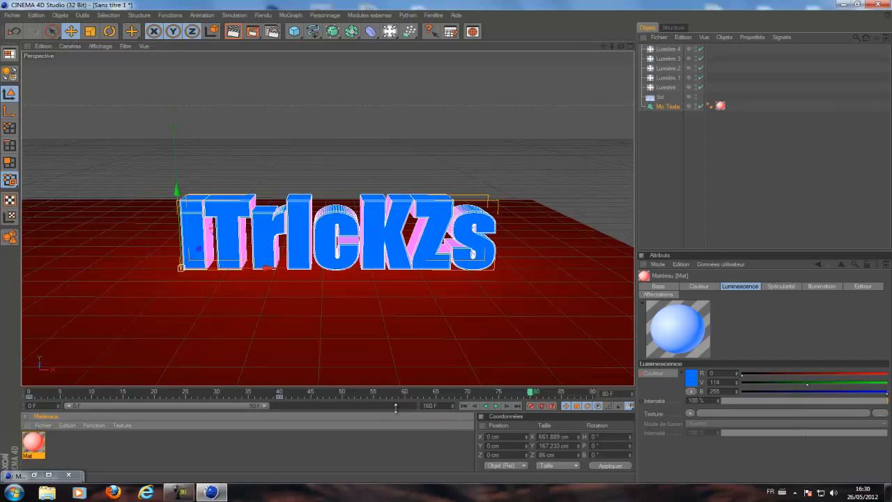
pyautogui.moveTo(262, 406); pyautogui.dragTo(326, 407)
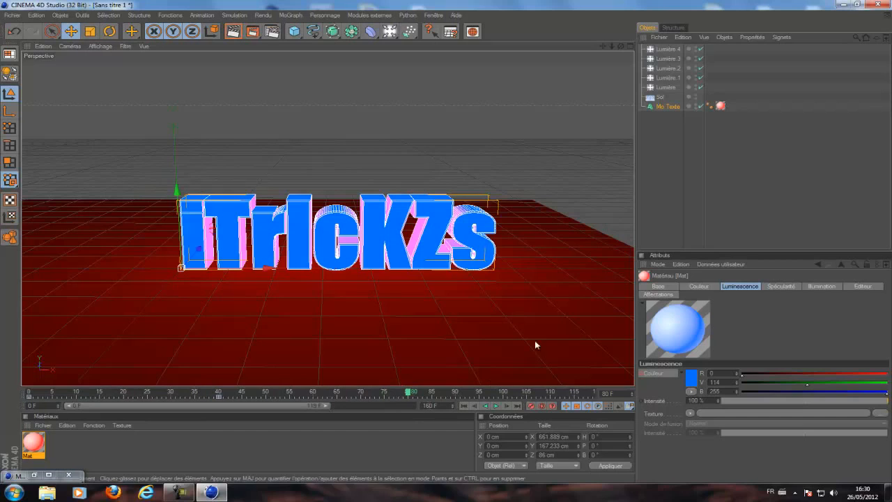
# - Set the text material's luminescence colour to R 80, V 255, B 0 at frame 80 and record its keyframe
pyautogui.click(38, 450)
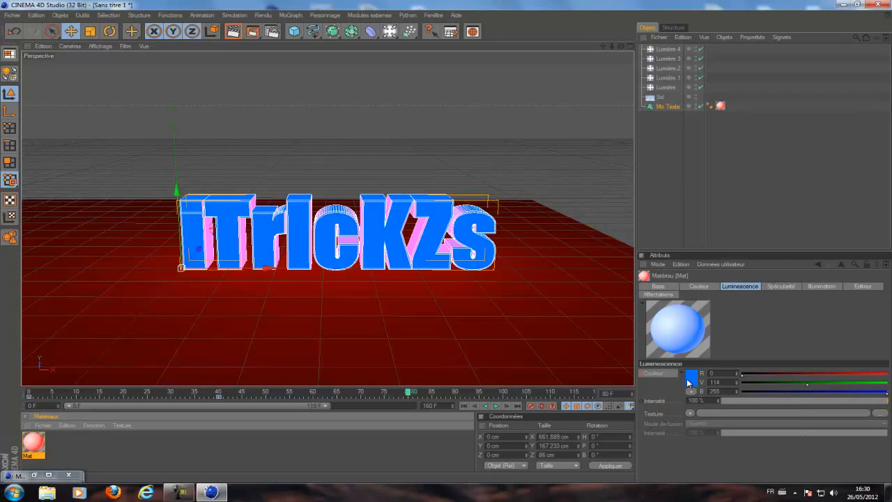
pyautogui.click(689, 386)
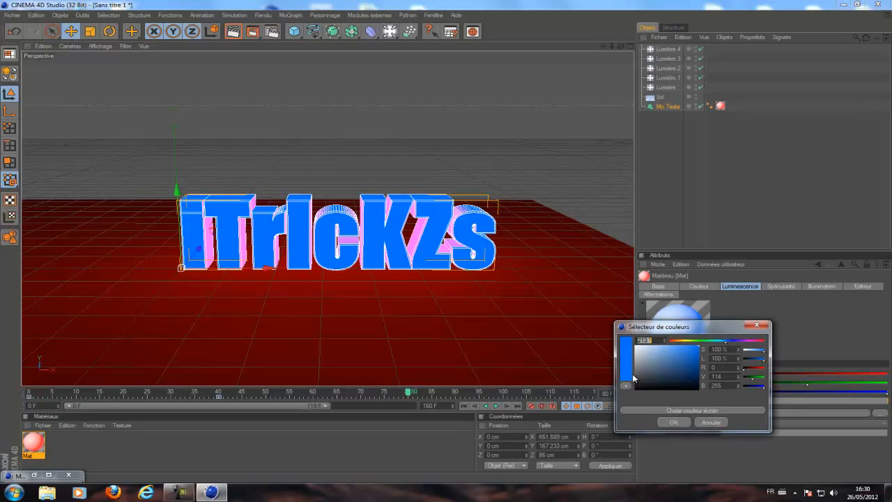
pyautogui.click(696, 341)
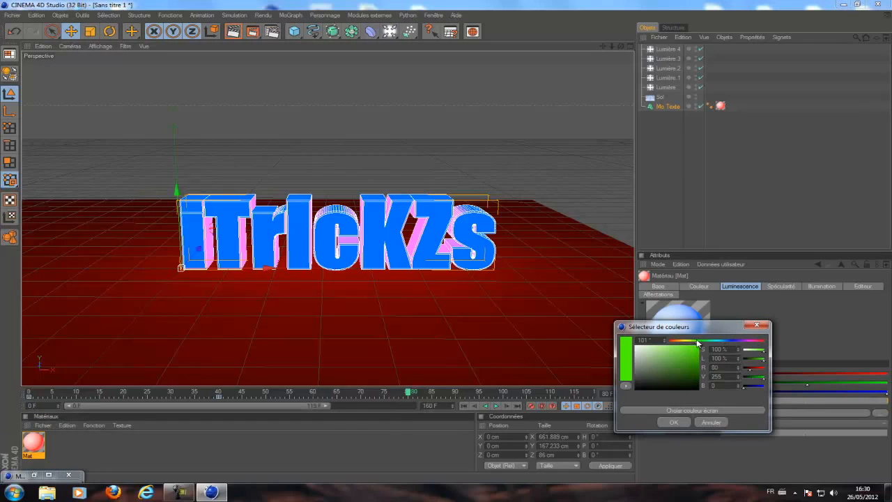
pyautogui.click(671, 357)
pyautogui.moveTo(689, 347); pyautogui.dragTo(698, 345)
pyautogui.click(674, 422)
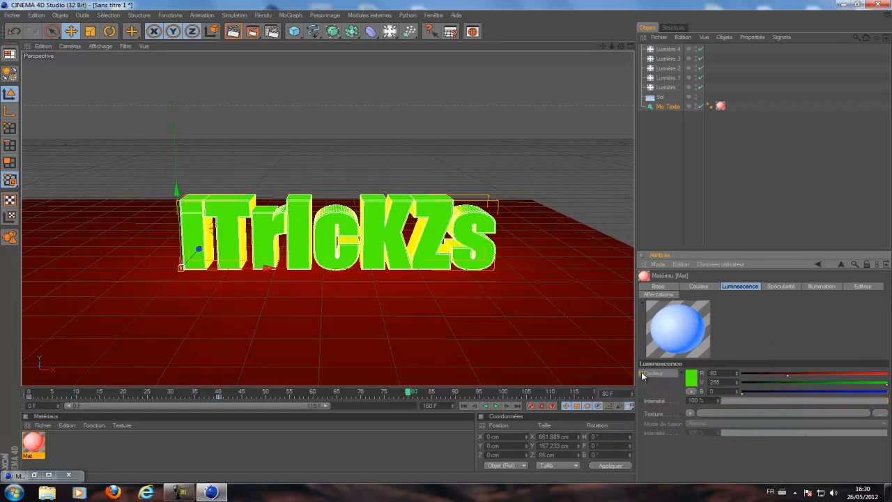
pyautogui.moveTo(410, 394)
pyautogui.mouseDown()
pyautogui.moveTo(2, 398)
pyautogui.moveTo(409, 395)
pyautogui.mouseUp()
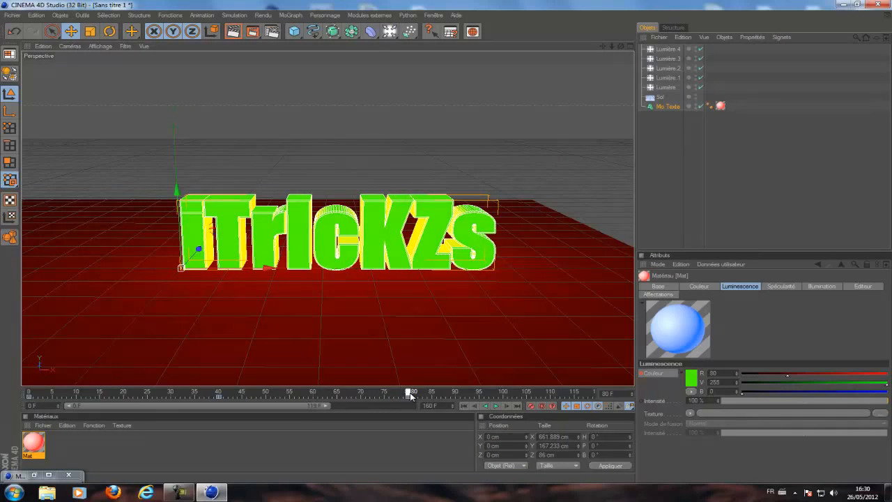
# - Extend the preview range to frame 140 and keyframe the material's luminescence colour as R 255, V 238, B 0 at frame 120
pyautogui.moveTo(328, 406); pyautogui.dragTo(372, 408)
pyautogui.click(514, 395)
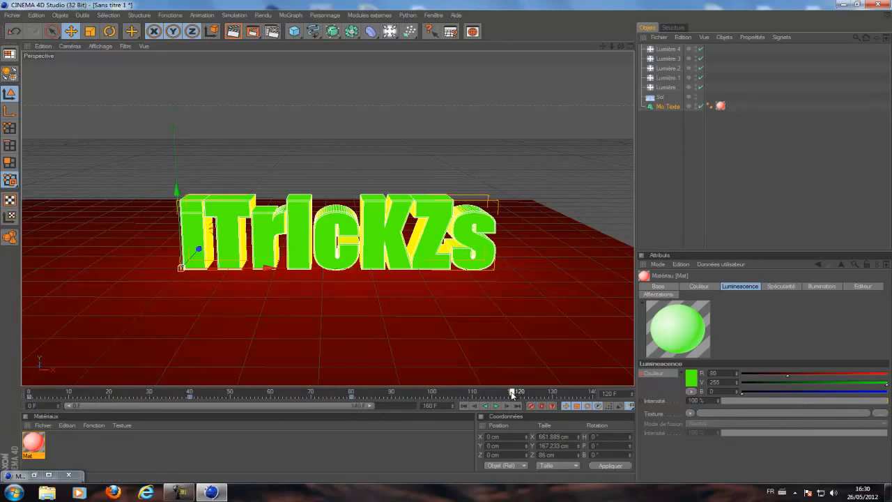
pyautogui.click(691, 378)
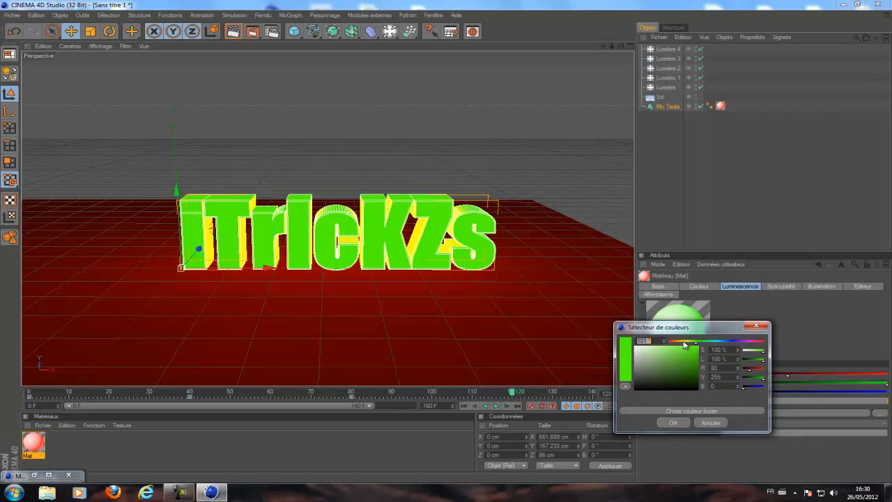
pyautogui.moveTo(684, 344); pyautogui.dragTo(676, 341)
pyautogui.click(743, 345)
pyautogui.click(688, 344)
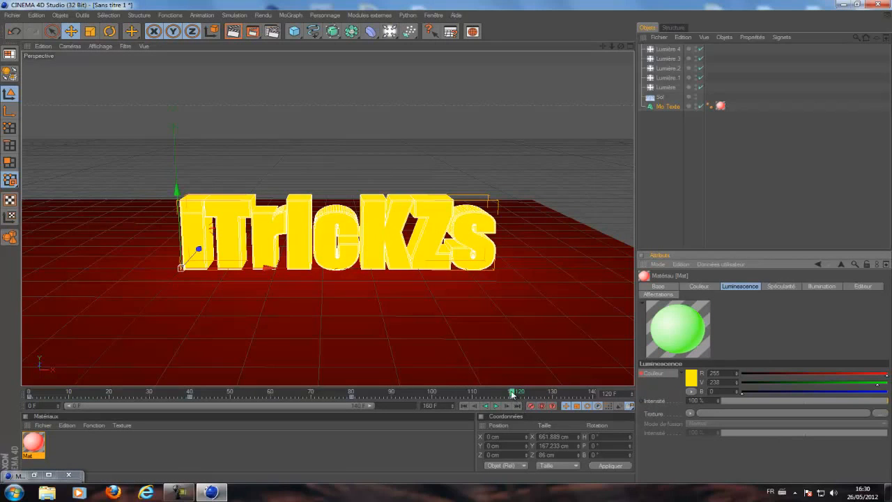
# - Check the text colours at frames 0 and 80, and render the perspective view at frame 80
pyautogui.moveTo(512, 391); pyautogui.dragTo(31, 392)
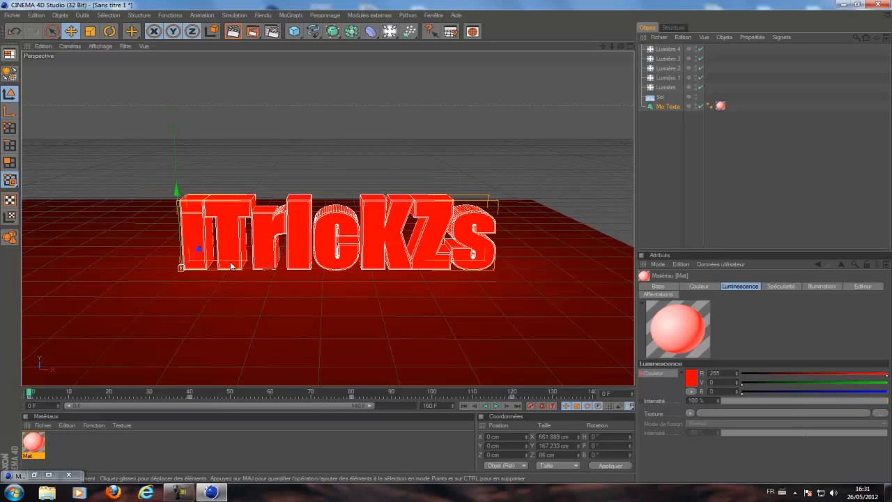
pyautogui.click(350, 388)
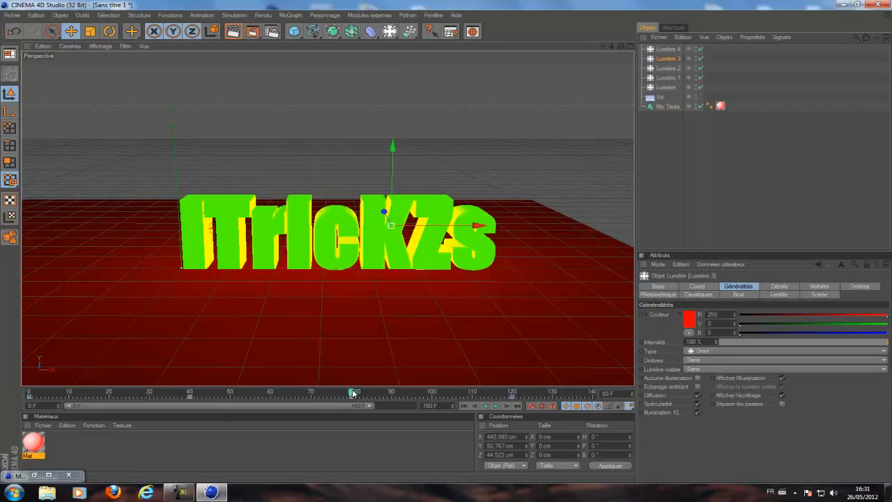
pyautogui.click(233, 31)
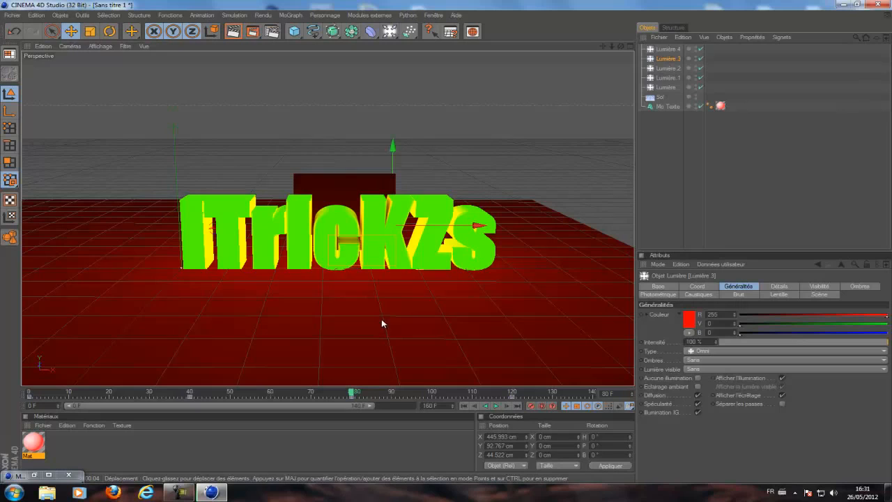
pyautogui.click(666, 161)
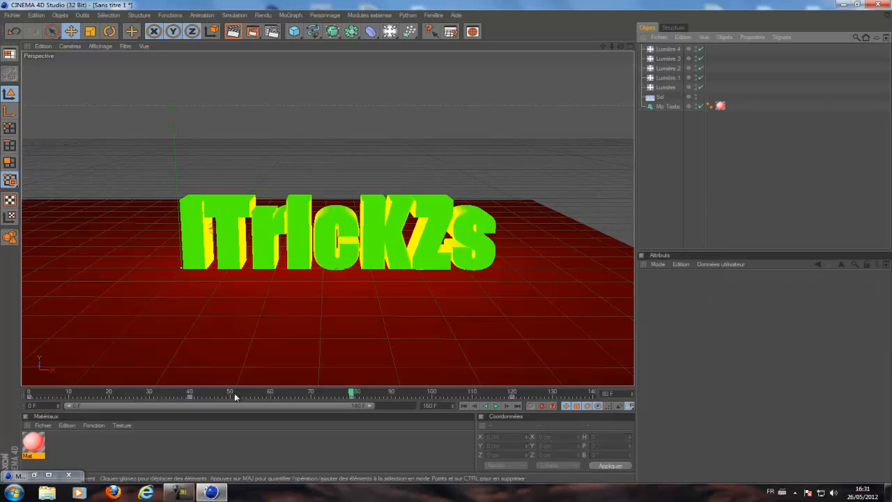
# - Go to frame 40 and select all five omni lights together
pyautogui.click(190, 394)
pyautogui.click(670, 50)
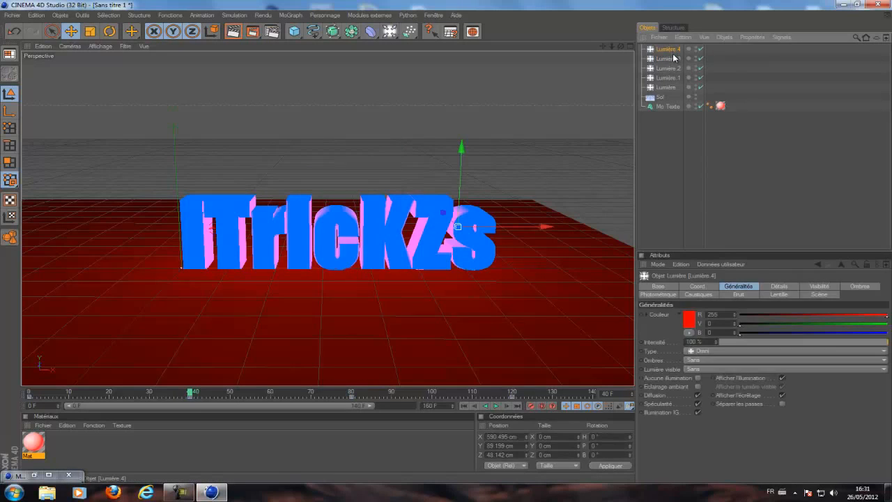
pyautogui.keyDown('shift'); pyautogui.click(670, 59); pyautogui.keyUp('shift')
pyautogui.keyDown('shift'); pyautogui.click(669, 68); pyautogui.keyUp('shift')
pyautogui.keyDown('shift'); pyautogui.click(670, 78); pyautogui.keyUp('shift')
pyautogui.keyDown('shift'); pyautogui.click(670, 88); pyautogui.keyUp('shift')
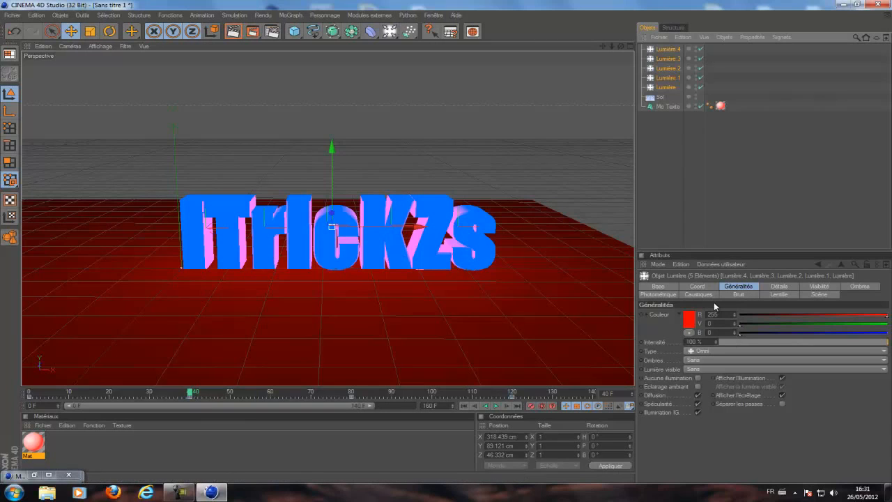
# - Try the colour R 0, V 123, B 255 on the five lights at frame 40, and undo it
pyautogui.click(696, 321)
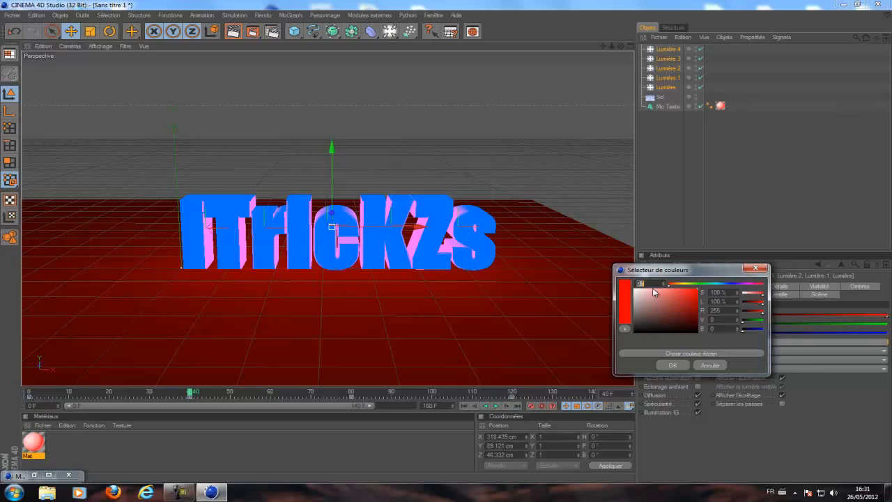
pyautogui.moveTo(712, 284); pyautogui.dragTo(735, 290)
pyautogui.click(672, 365)
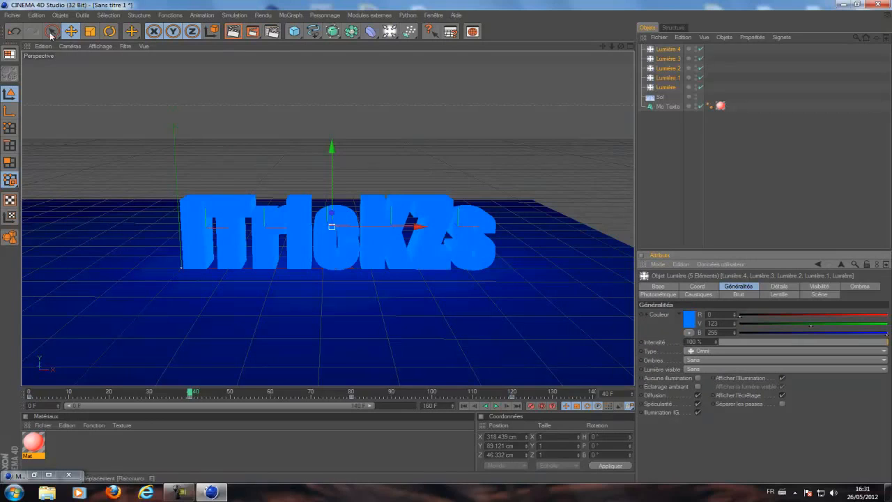
pyautogui.click(14, 32)
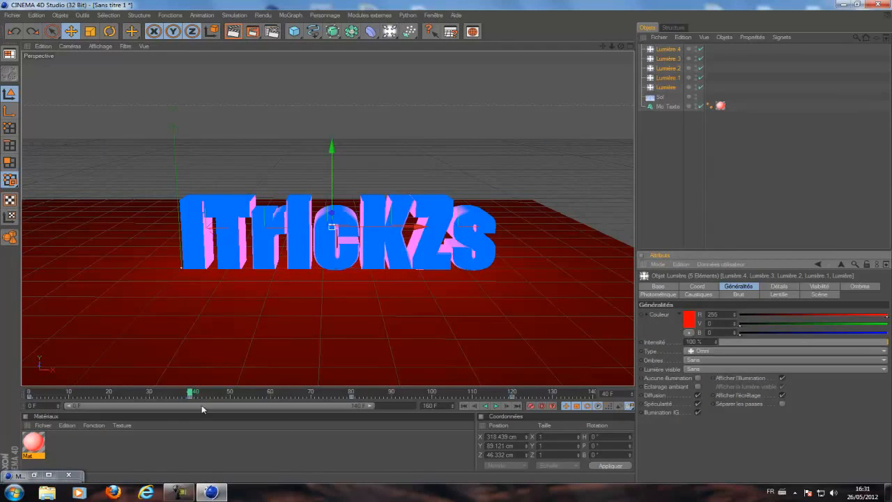
# - Record a keyframe for the five lights' colour at frame 0, and key it as R 0, V 123, B 255 at frame 40
pyautogui.moveTo(191, 395); pyautogui.dragTo(25, 392)
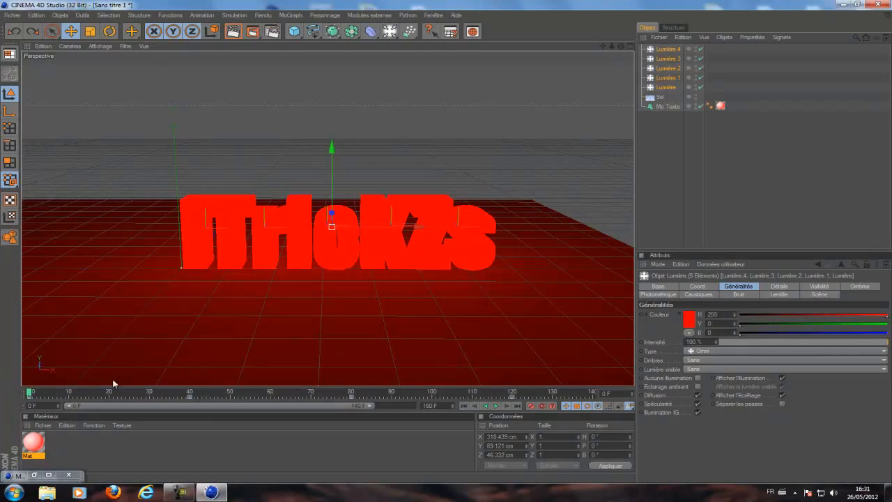
pyautogui.click(642, 315)
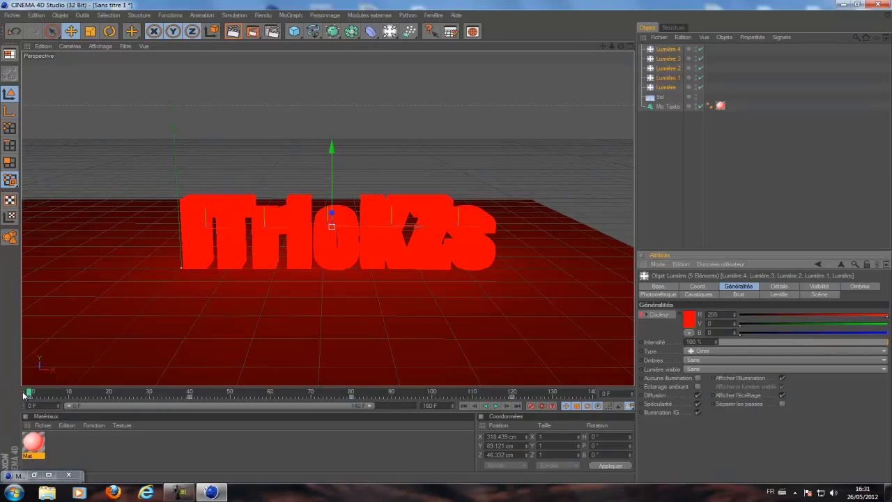
pyautogui.moveTo(29, 394); pyautogui.dragTo(191, 396)
pyautogui.click(687, 319)
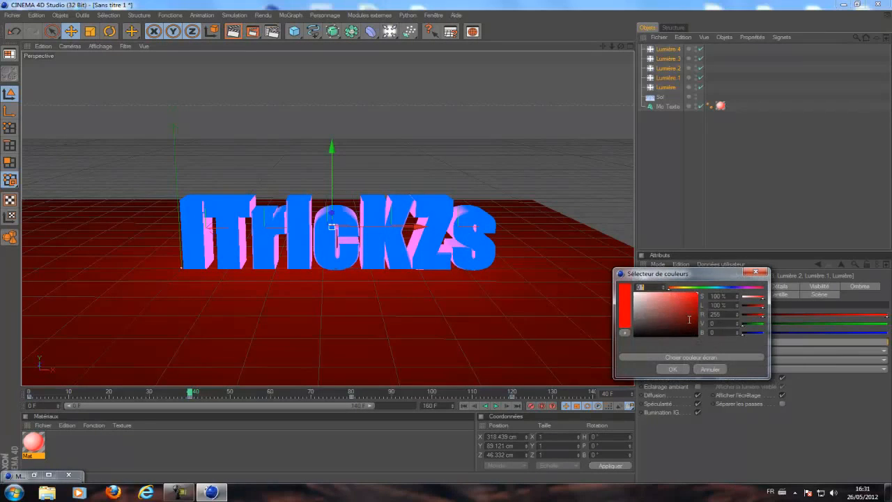
pyautogui.click(724, 287)
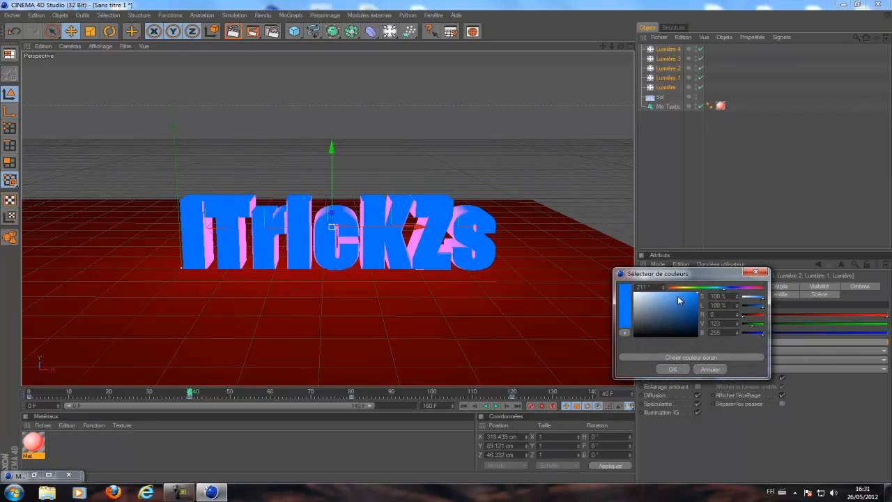
pyautogui.click(669, 368)
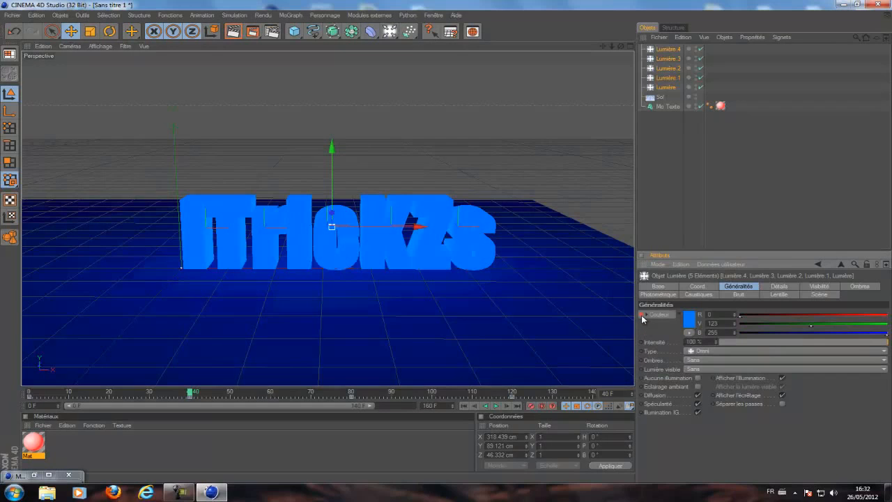
# - Go to frame 80 and keyframe the five lights' colour as R 63, V 255, B 0
pyautogui.moveTo(191, 394); pyautogui.dragTo(353, 392)
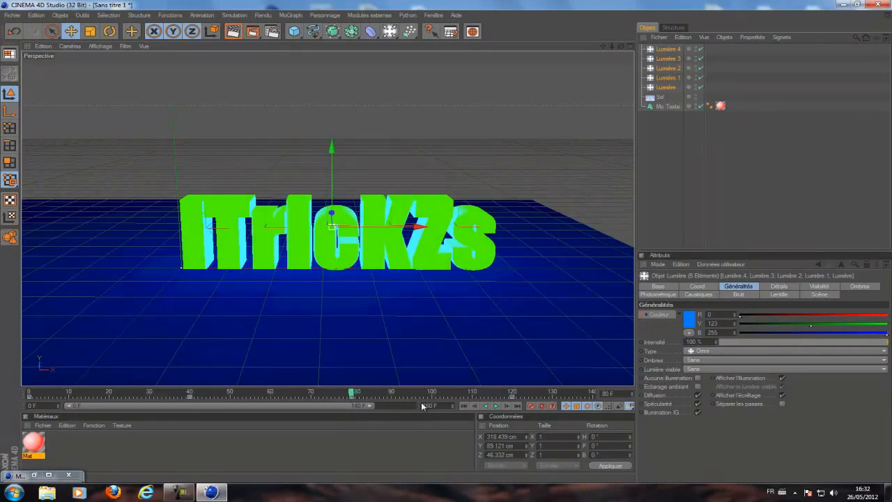
pyautogui.click(690, 319)
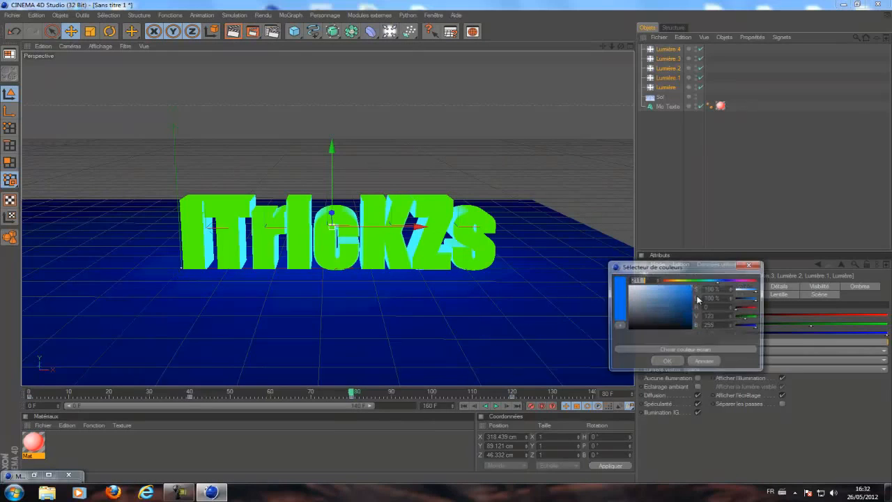
pyautogui.click(691, 282)
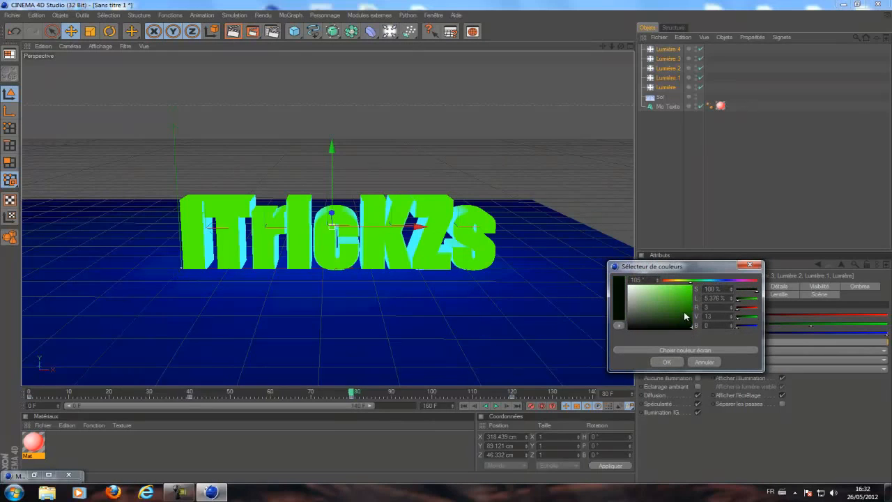
pyautogui.click(667, 362)
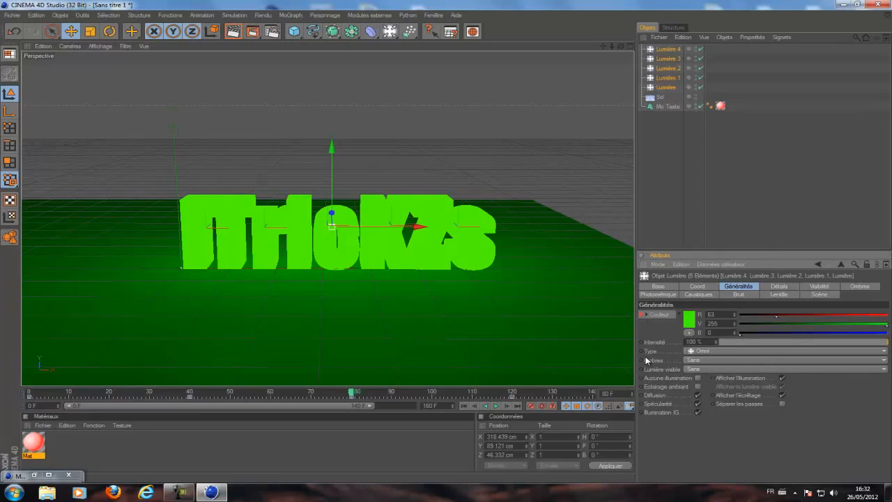
# - Keyframe the five lights' colour as R 246, V 255, B 0 at frame 120, and scrub the timeline to check the transition
pyautogui.click(512, 395)
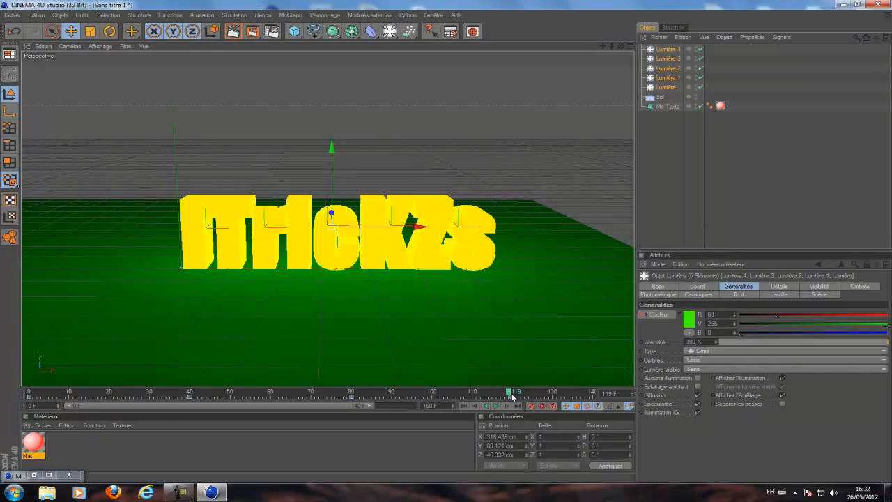
pyautogui.moveTo(511, 395); pyautogui.dragTo(514, 393)
pyautogui.click(691, 320)
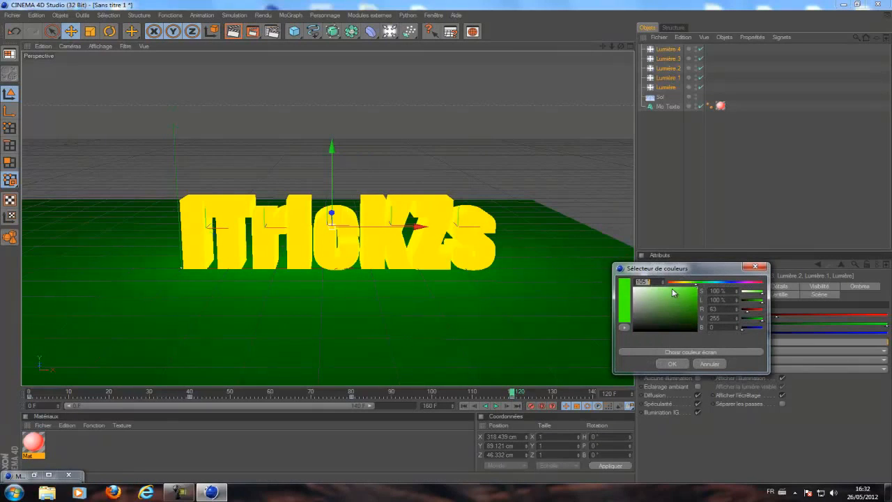
pyautogui.click(686, 283)
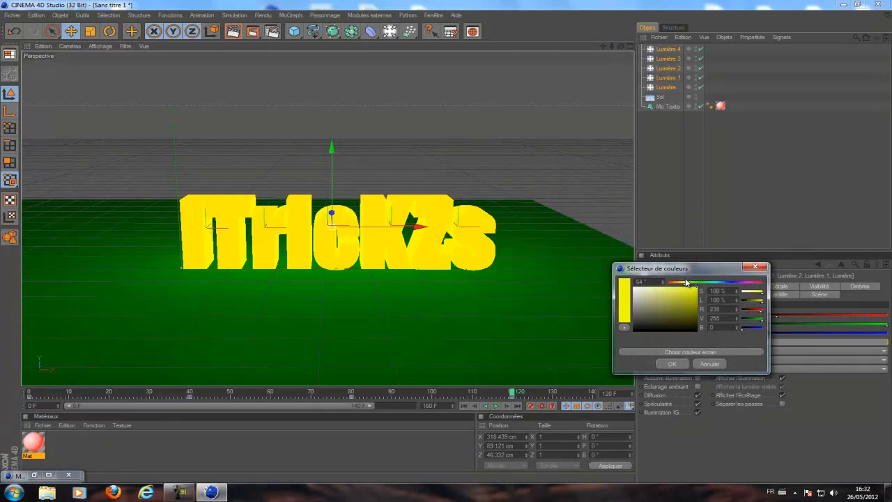
pyautogui.click(672, 364)
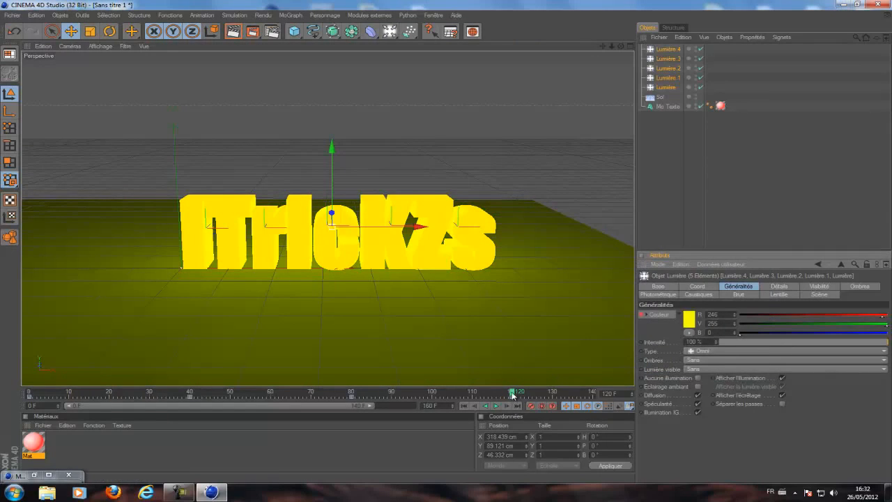
pyautogui.moveTo(512, 394); pyautogui.dragTo(550, 405)
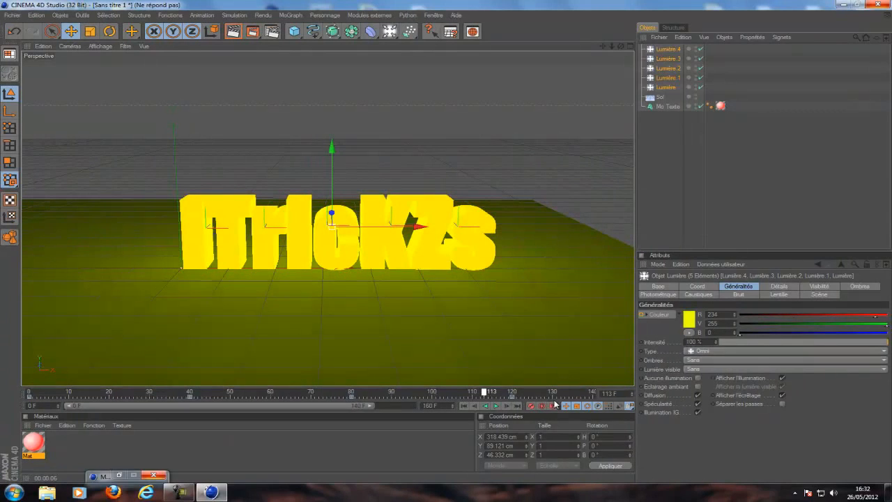
pyautogui.moveTo(492, 394); pyautogui.dragTo(537, 394)
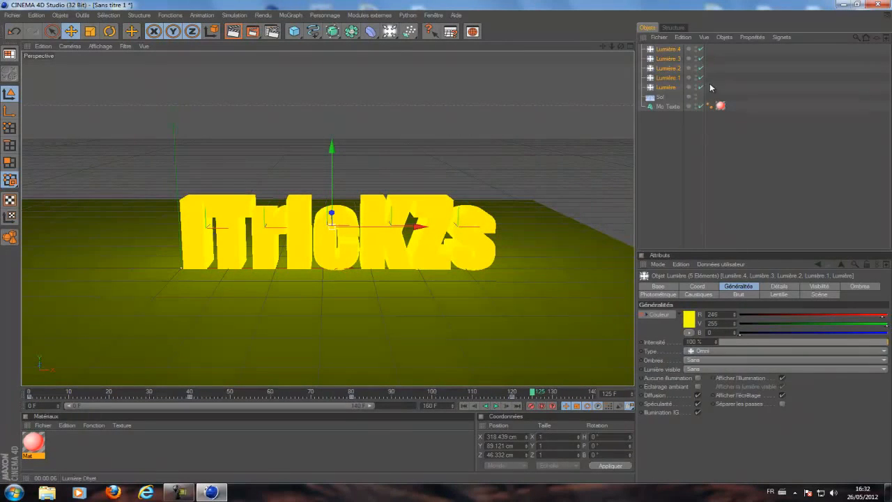
pyautogui.click(668, 124)
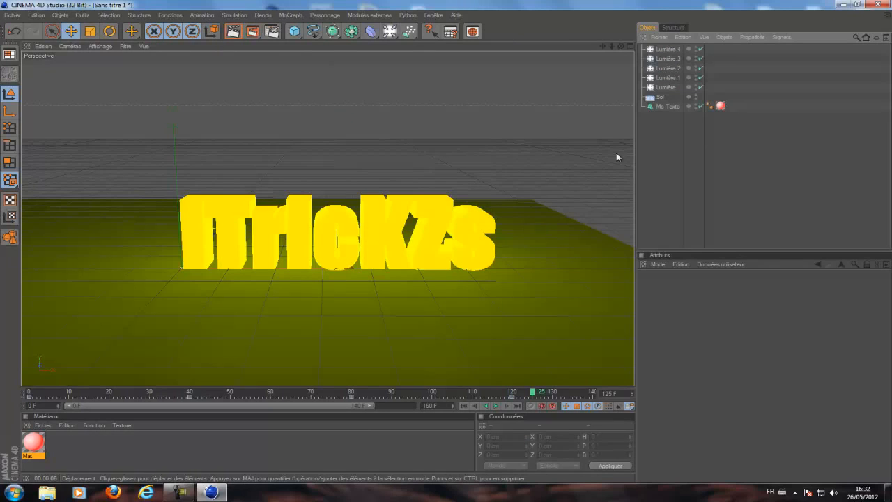
pyautogui.scroll(1, 351, 245)
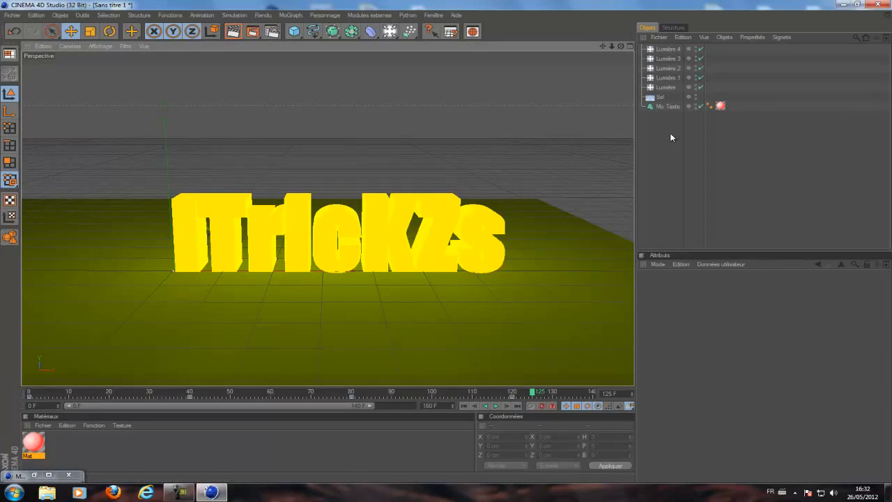
pyautogui.click(666, 87)
pyautogui.click(671, 69)
pyautogui.click(670, 49)
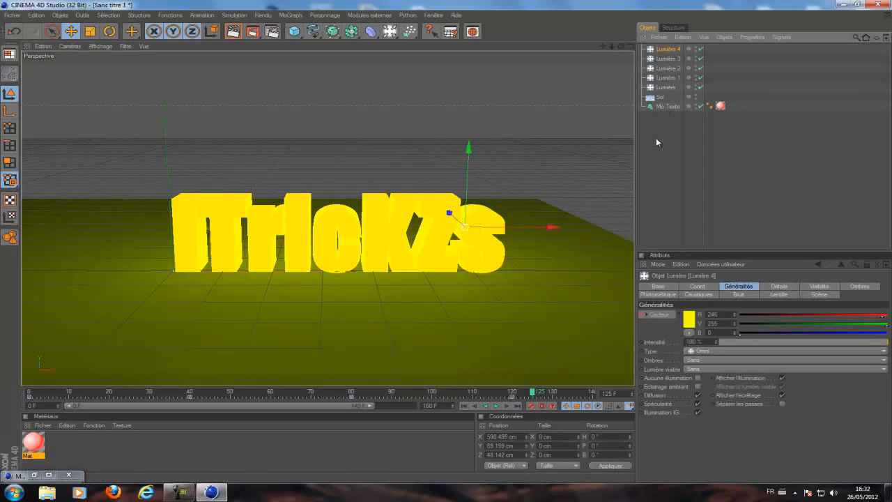
pyautogui.click(660, 142)
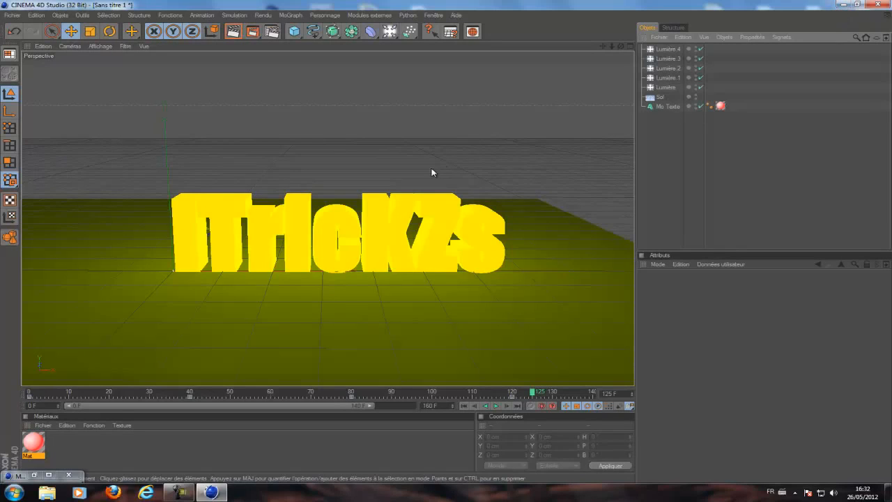
# - Reopen the minimised material editor, close it, and return the animation to frame 0
pyautogui.click(34, 475)
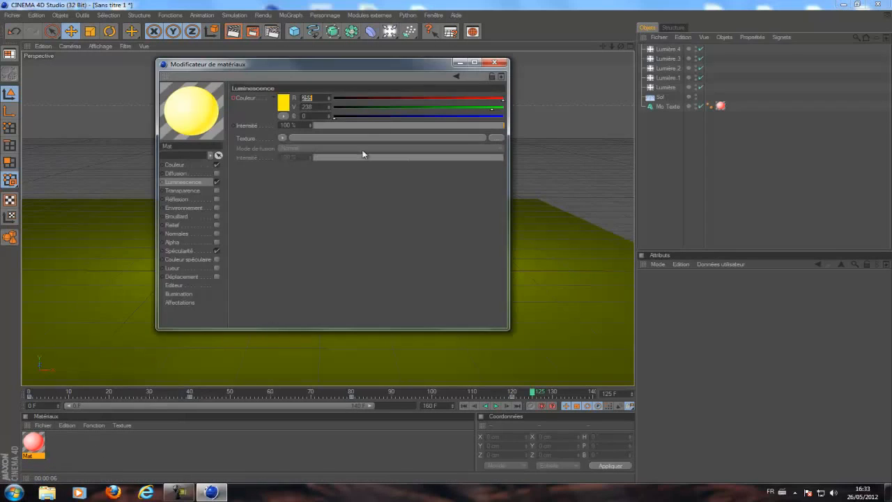
pyautogui.click(494, 63)
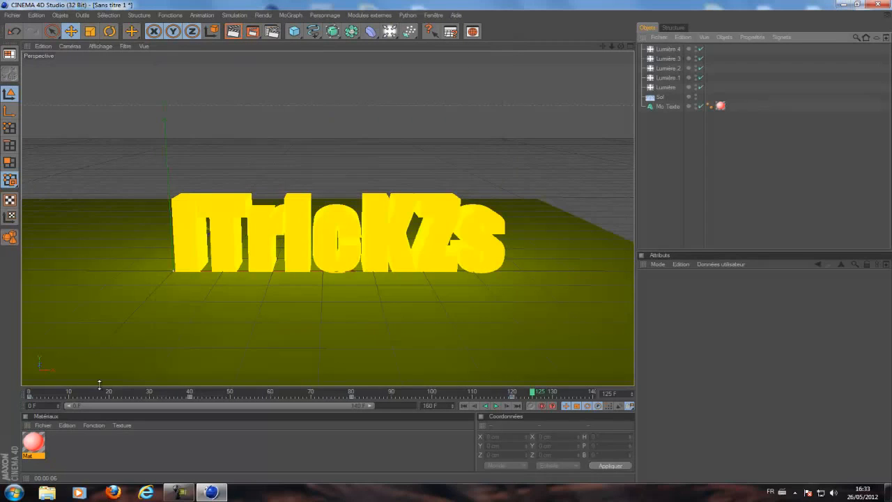
pyautogui.click(33, 395)
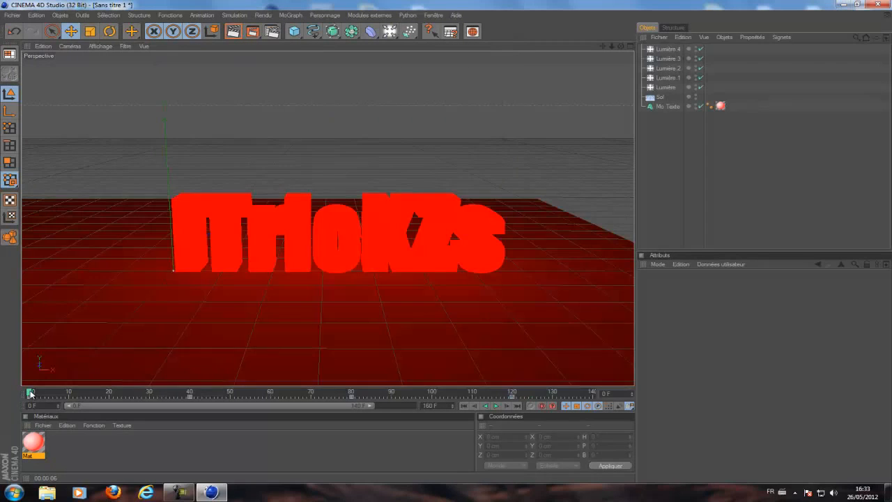
pyautogui.click(844, 5)
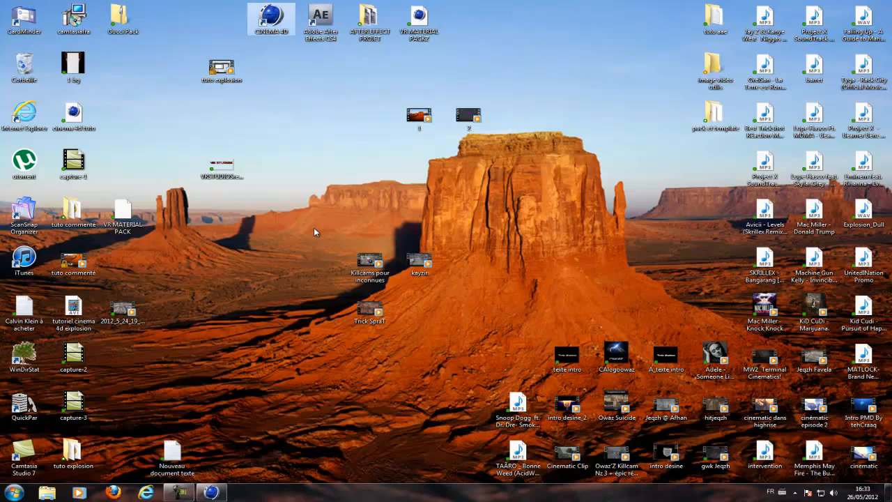
pyautogui.moveTo(313, 229); pyautogui.dragTo(468, 326)
pyautogui.moveTo(292, 196); pyautogui.dragTo(510, 343)
pyautogui.click(278, 177)
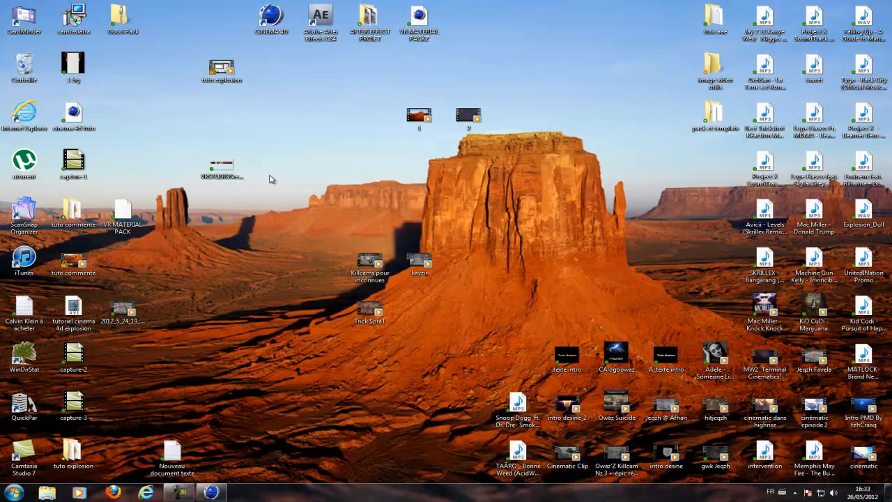
pyautogui.moveTo(133, 104); pyautogui.dragTo(463, 302)
pyautogui.moveTo(328, 163); pyautogui.dragTo(385, 187)
pyautogui.moveTo(308, 228); pyautogui.dragTo(460, 335)
pyautogui.click(211, 493)
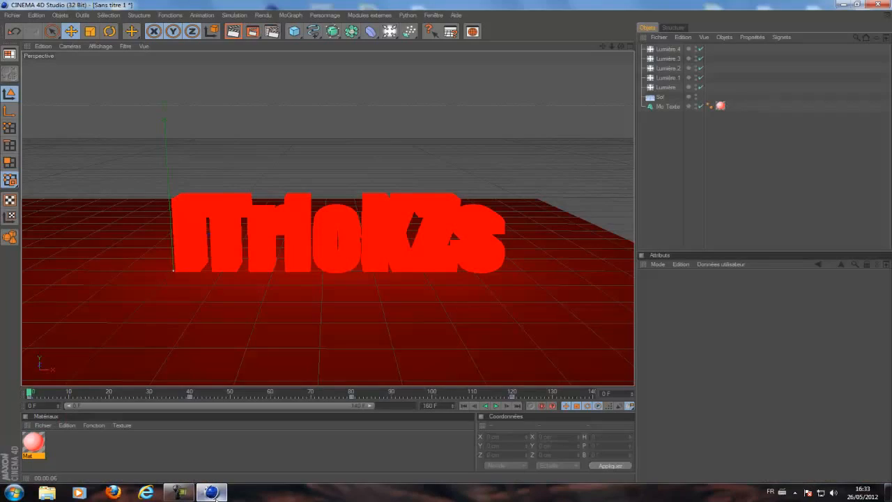
pyautogui.click(214, 492)
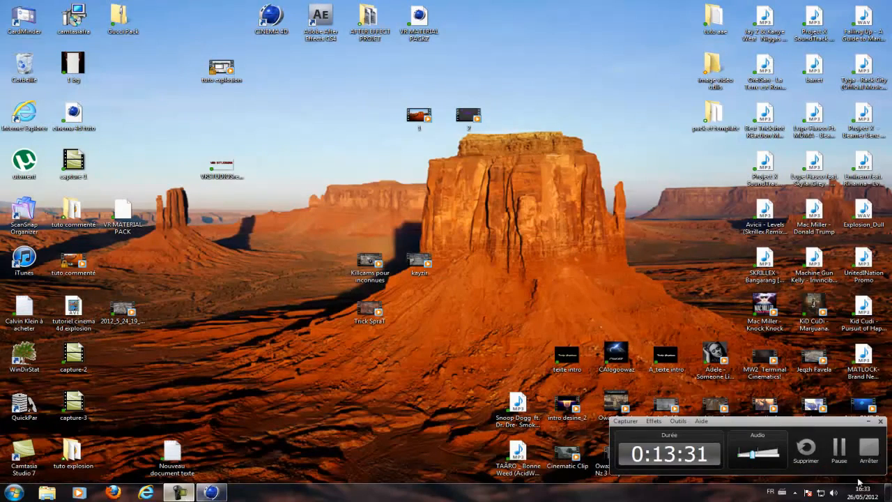